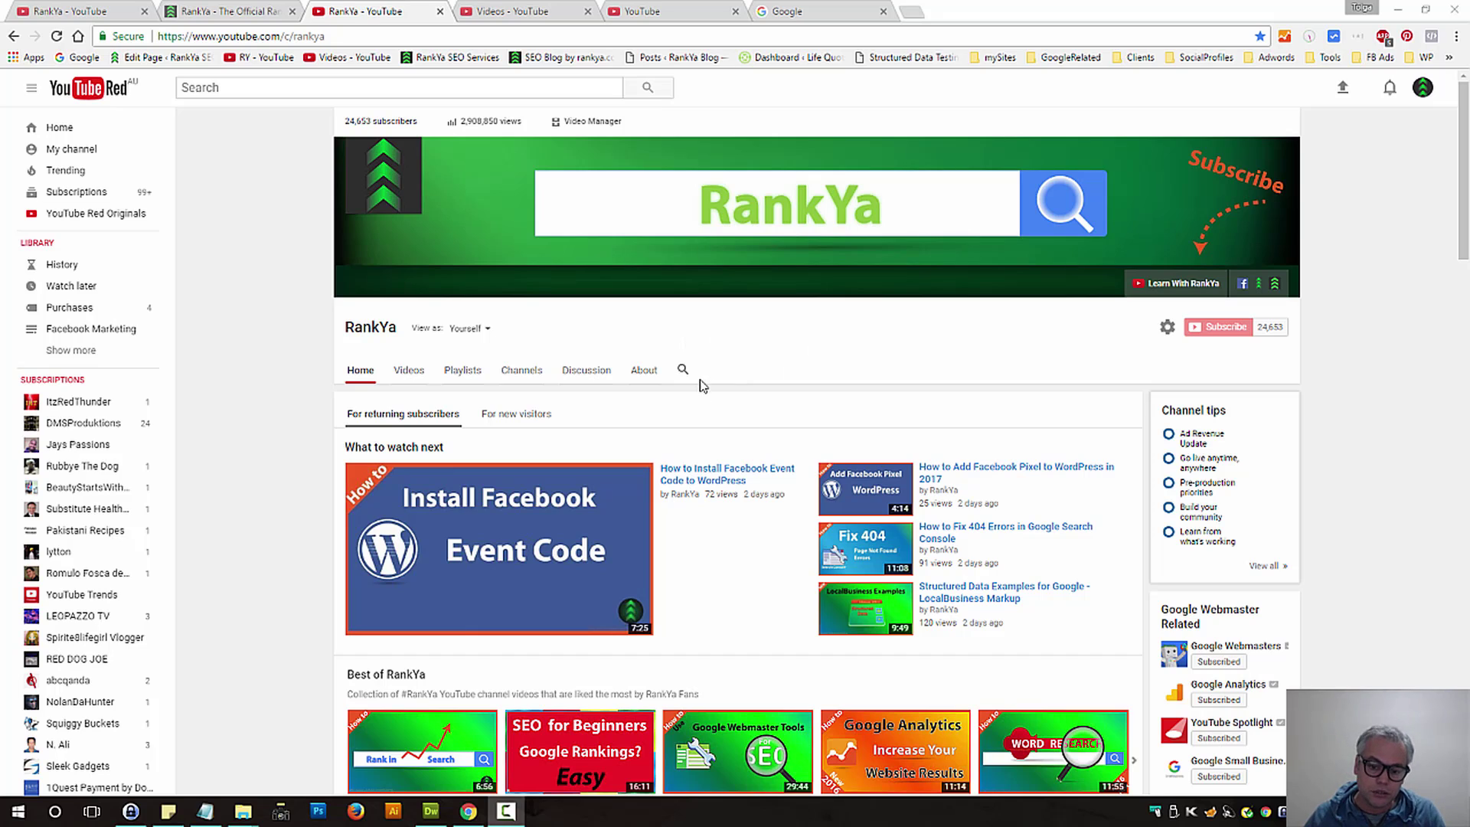
Expand the RankYa channel's Search Channel box, type a test letter, then clear it.
{"action": "left_click", "coordinate": [682, 370]}
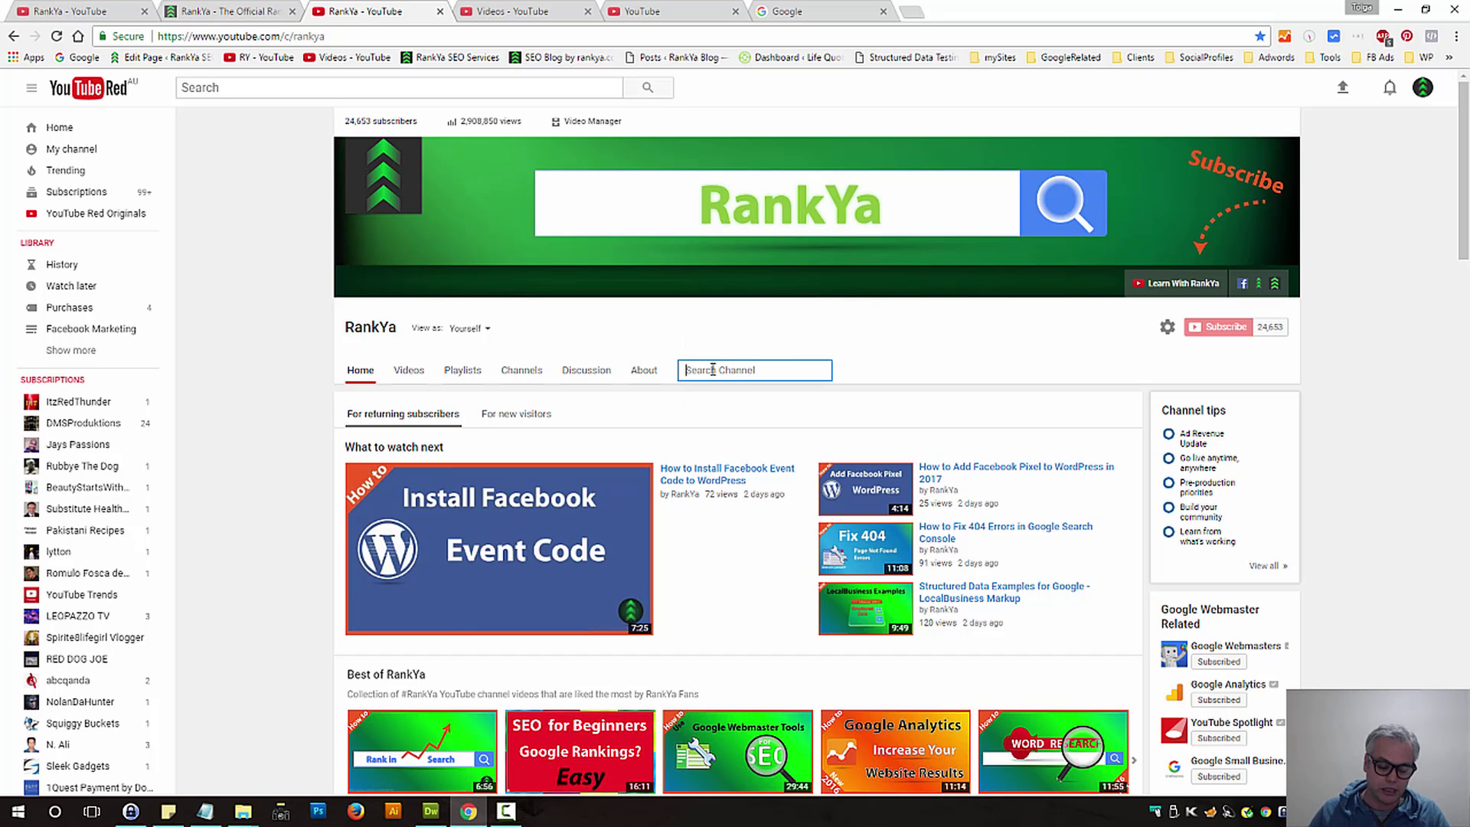
{"action": "type", "text": "s"}
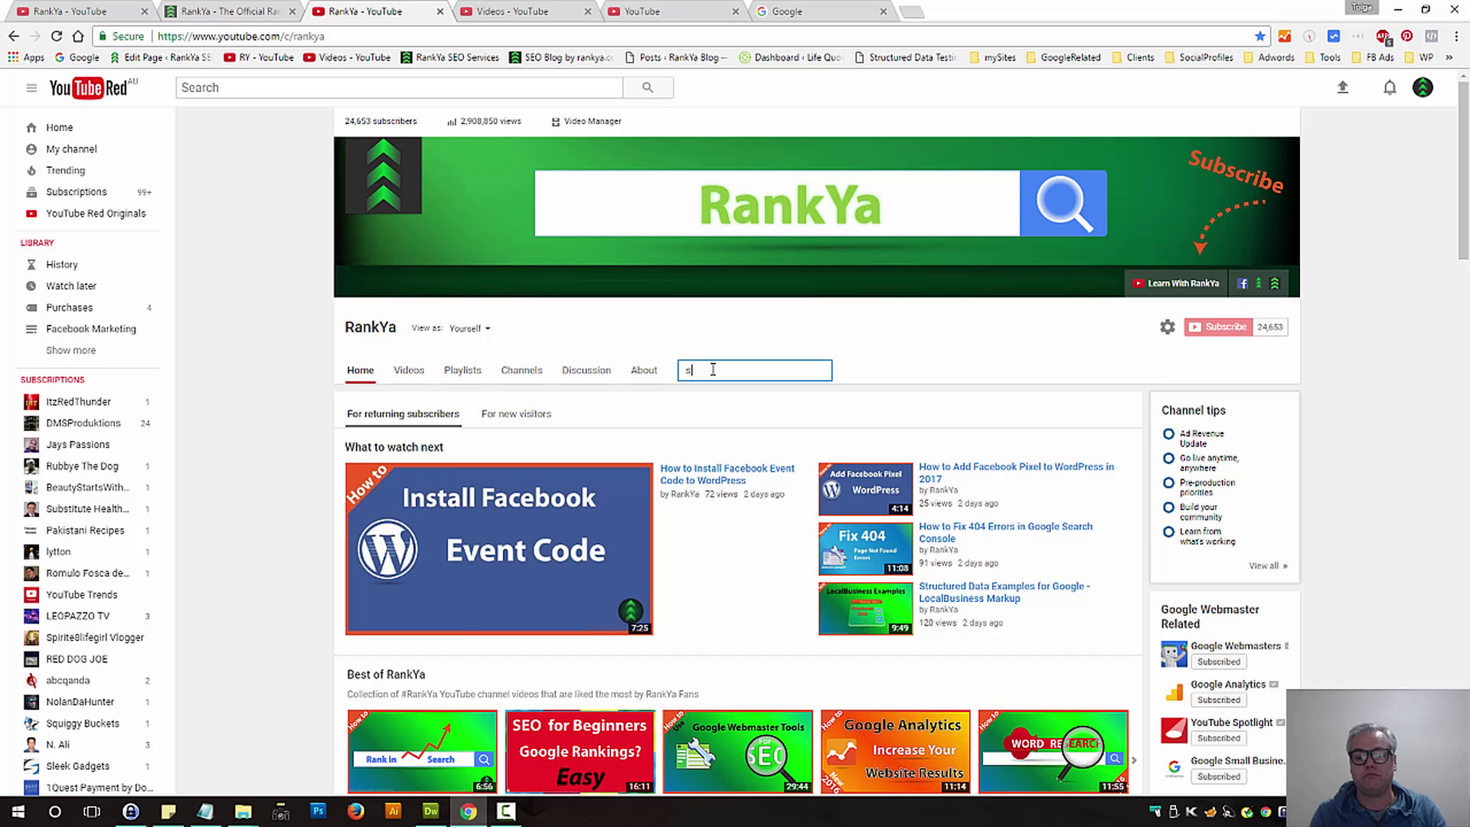
{"action": "key", "text": "BackSpace"}
{"action": "key", "text": "BackSpace"}
{"action": "key", "text": "BackSpace"}
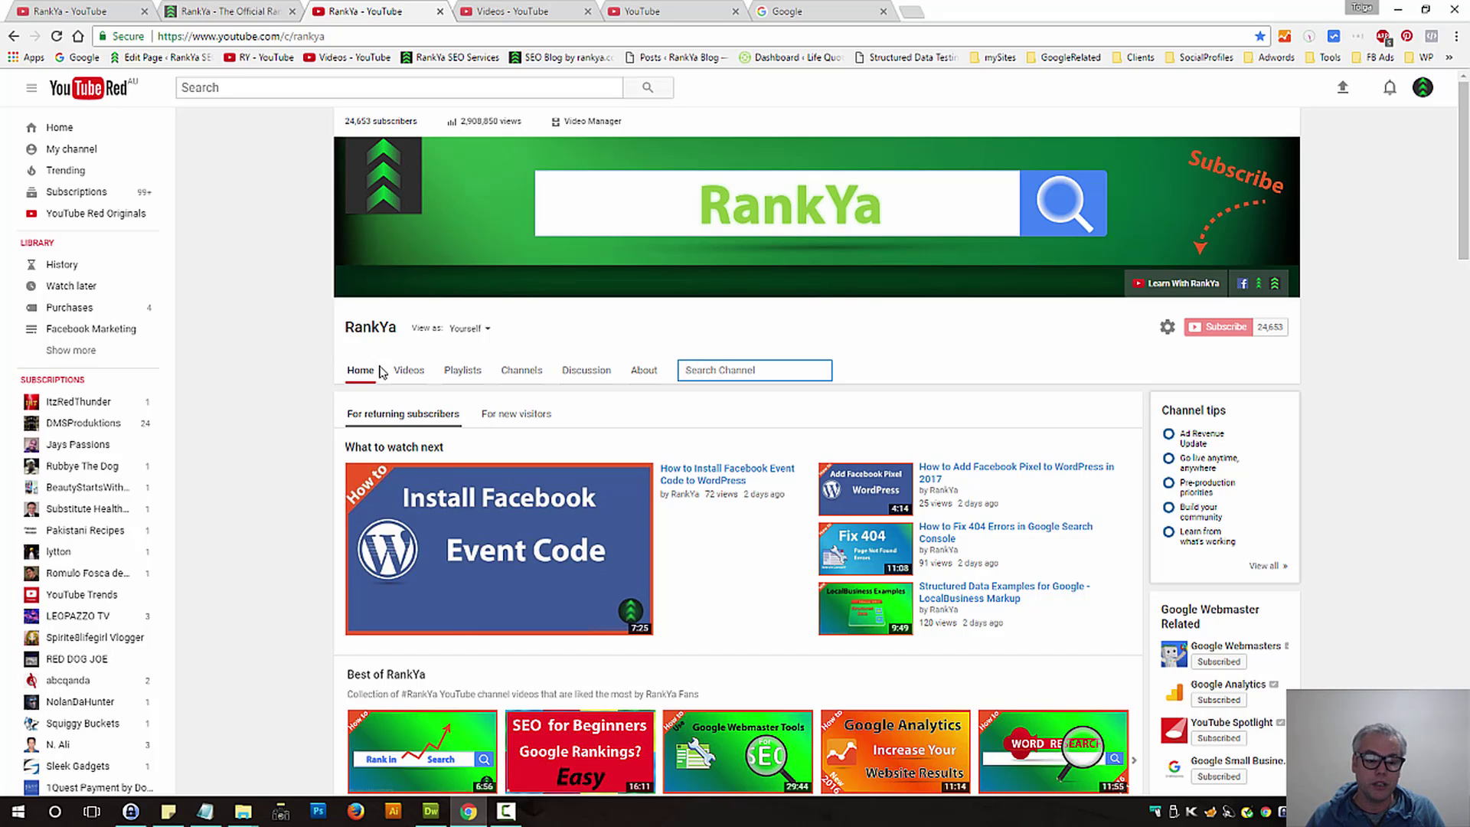
Open the RankYa Videos page in a new tab and expand its channel search box there.
{"action": "middle_click", "coordinate": [409, 370]}
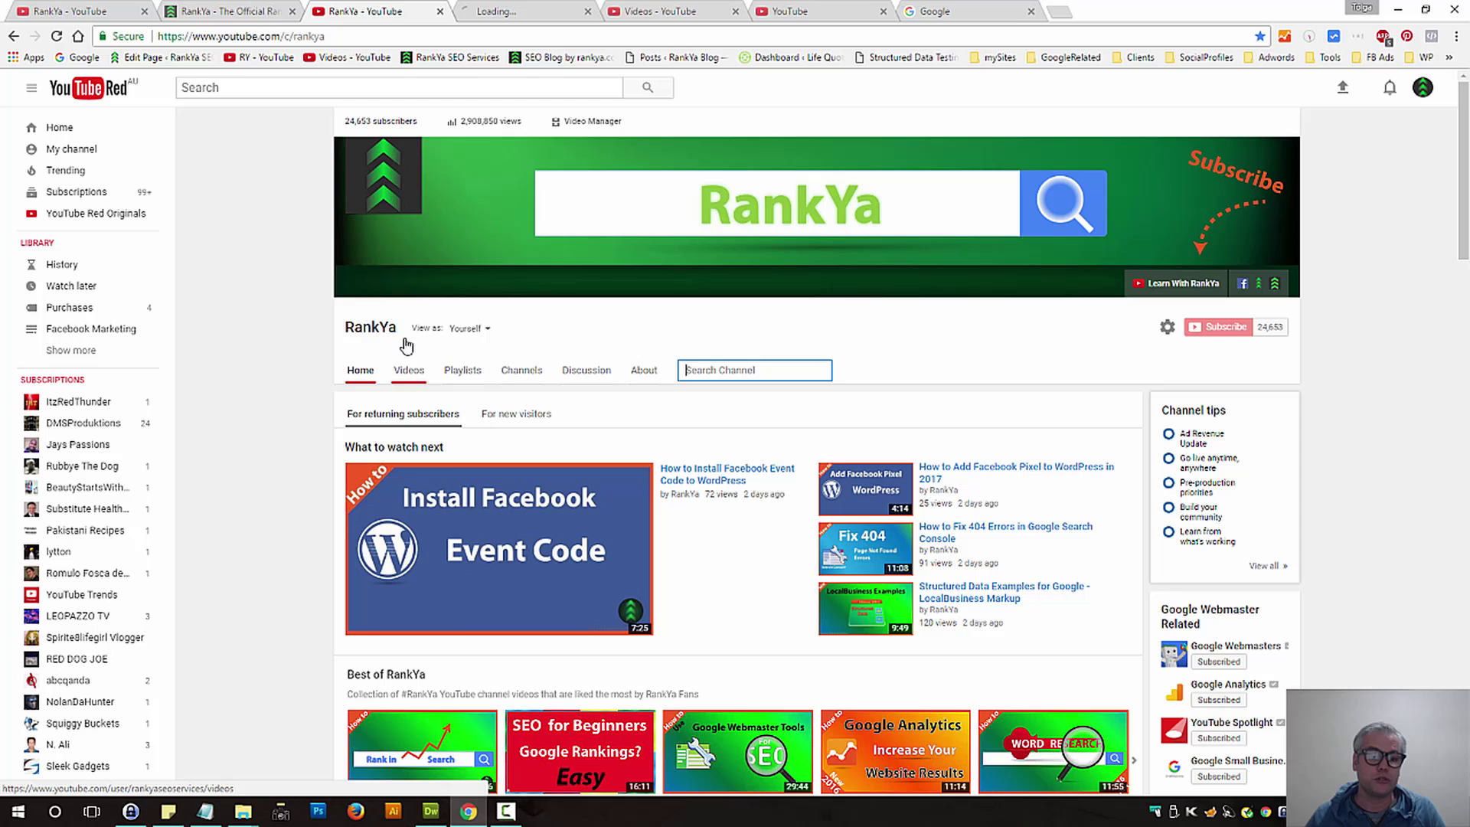
{"action": "left_click", "coordinate": [542, 11]}
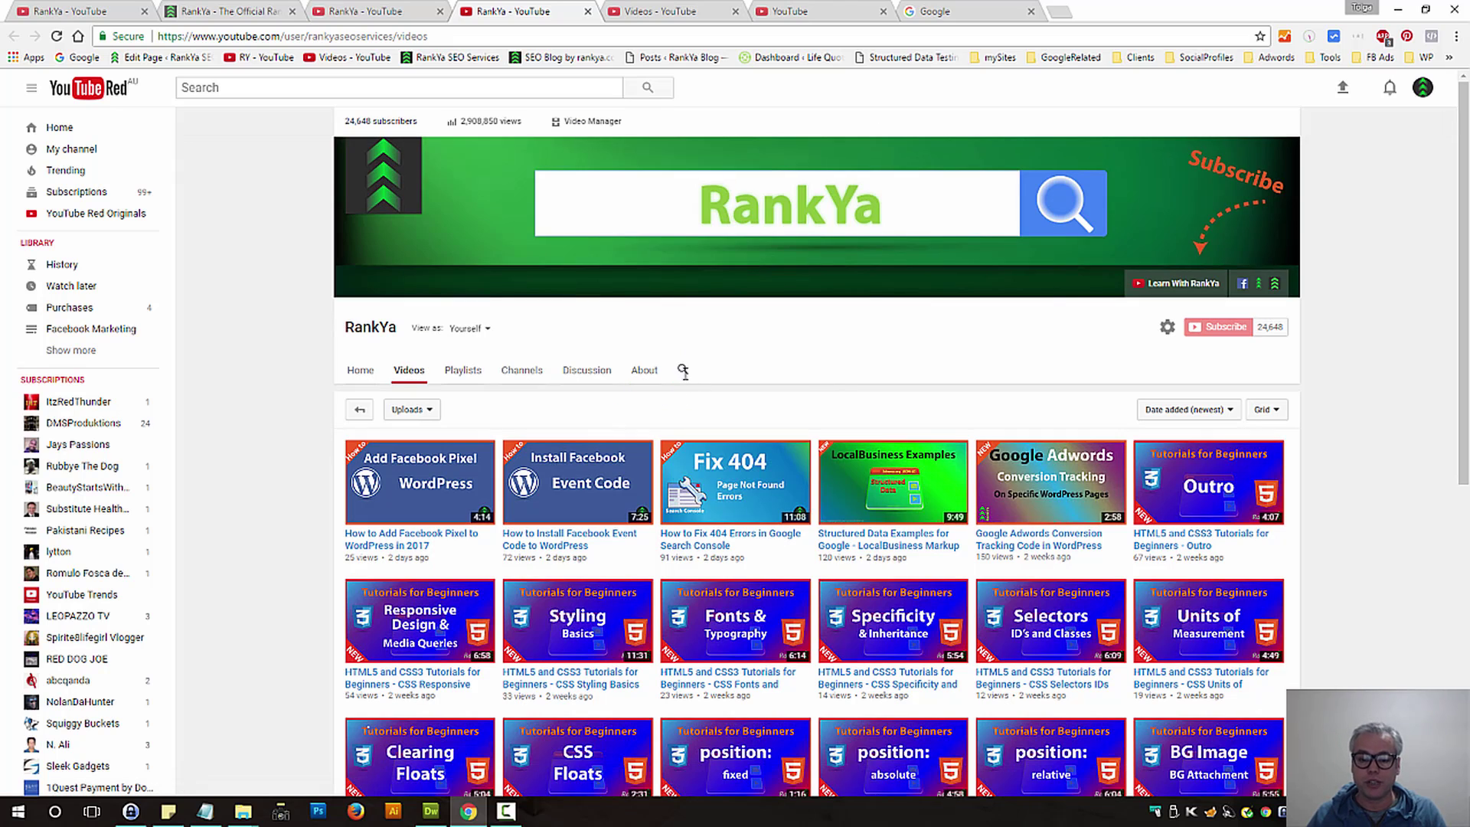
{"action": "left_click", "coordinate": [736, 369]}
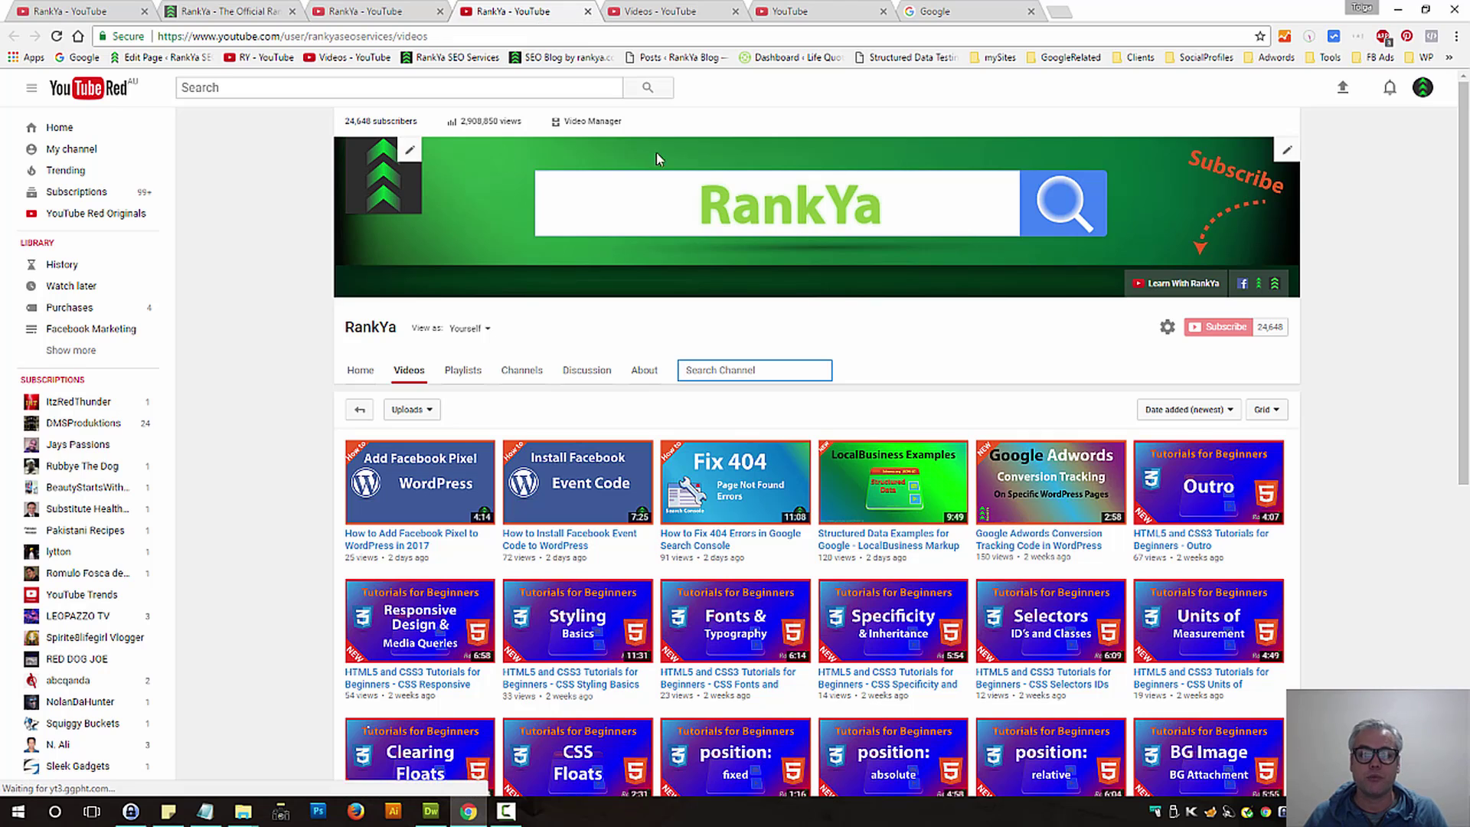
Go to the Creator Studio uploads list and try 'tuto' in Search videos, then clear it.
{"action": "left_click", "coordinate": [665, 14]}
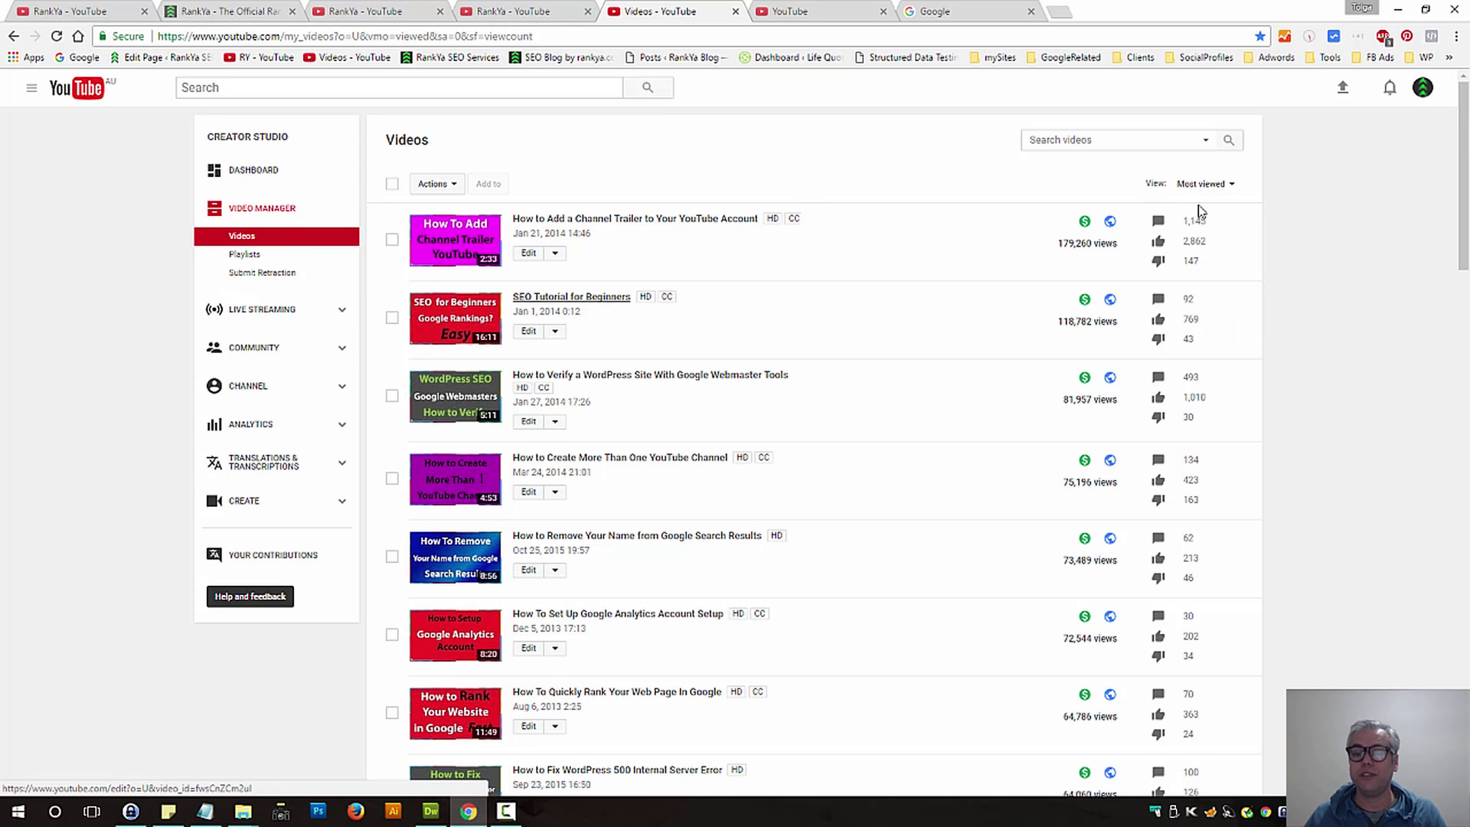
{"action": "left_click", "coordinate": [1092, 134]}
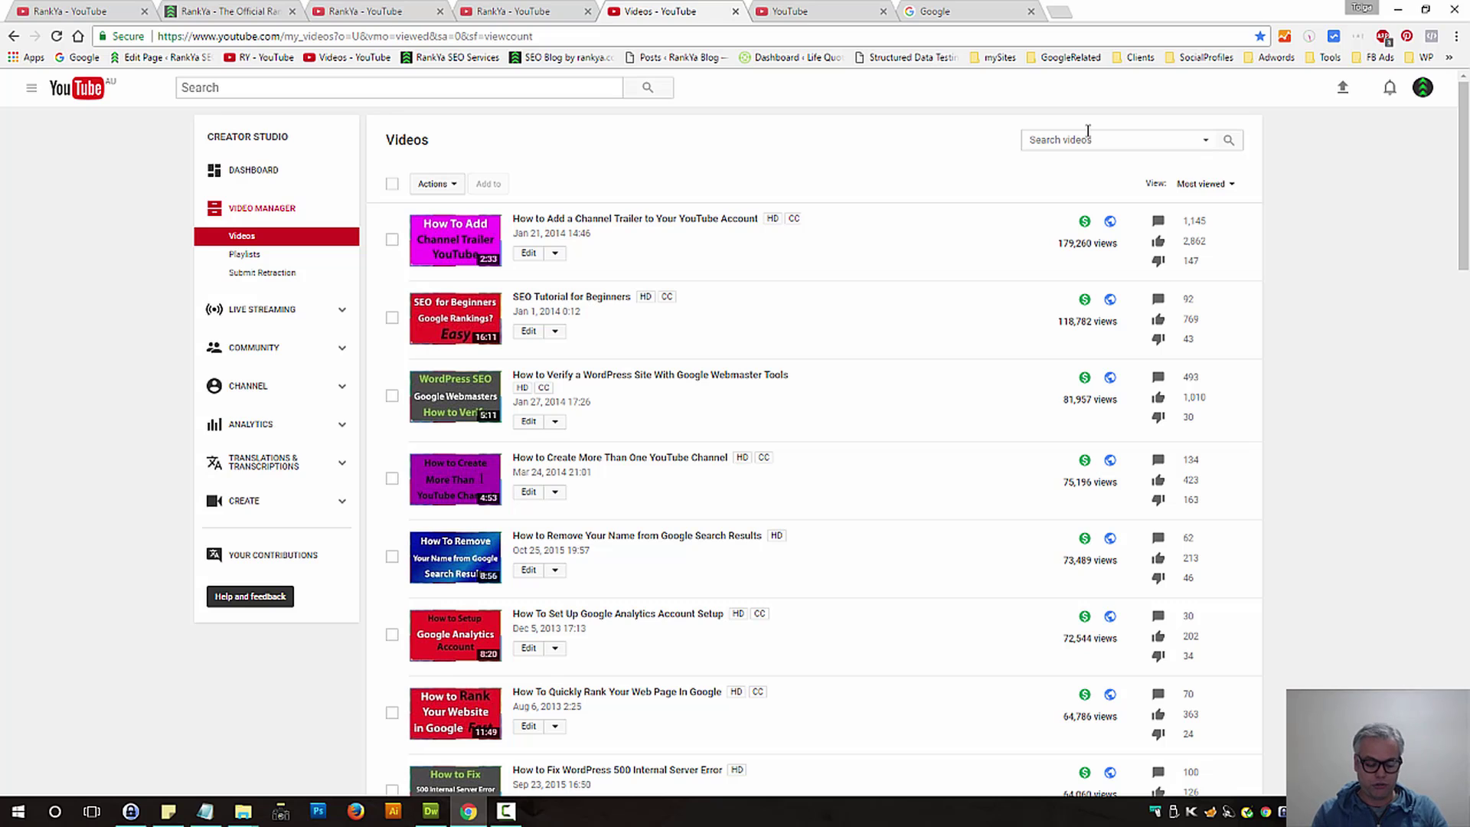
{"action": "type", "text": "tutorial begin"}
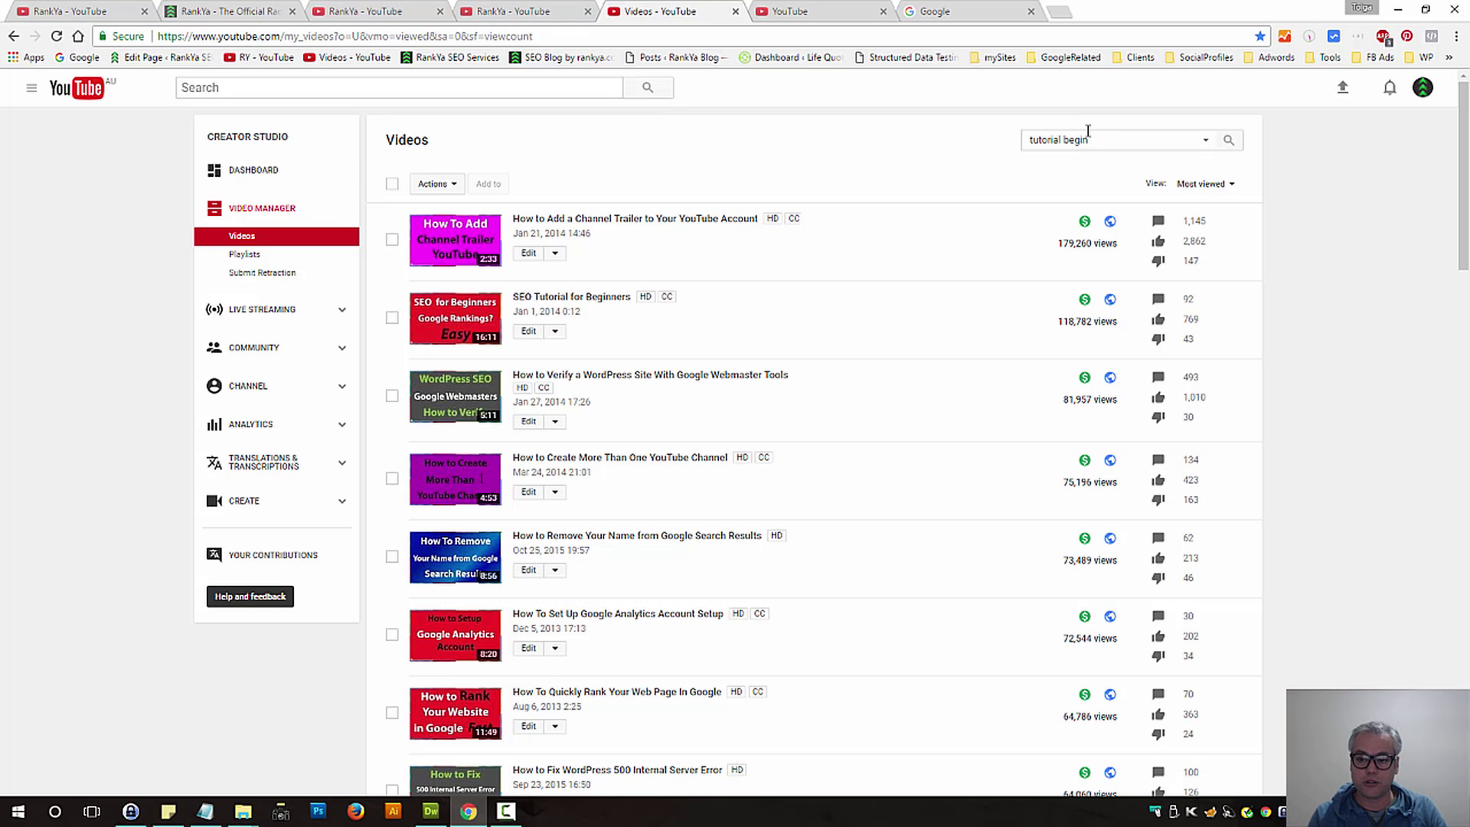
{"action": "key", "text": "BackSpace"}
{"action": "key", "text": "BackSpace"}
{"action": "key", "text": "BackSpace"}
{"action": "key", "text": "BackSpace"}
{"action": "key", "text": "BackSpace"}
{"action": "key", "text": "BackSpace"}
{"action": "key", "text": "BackSpace"}
{"action": "key", "text": "BackSpace"}
{"action": "key", "text": "BackSpace"}
{"action": "key", "text": "BackSpace"}
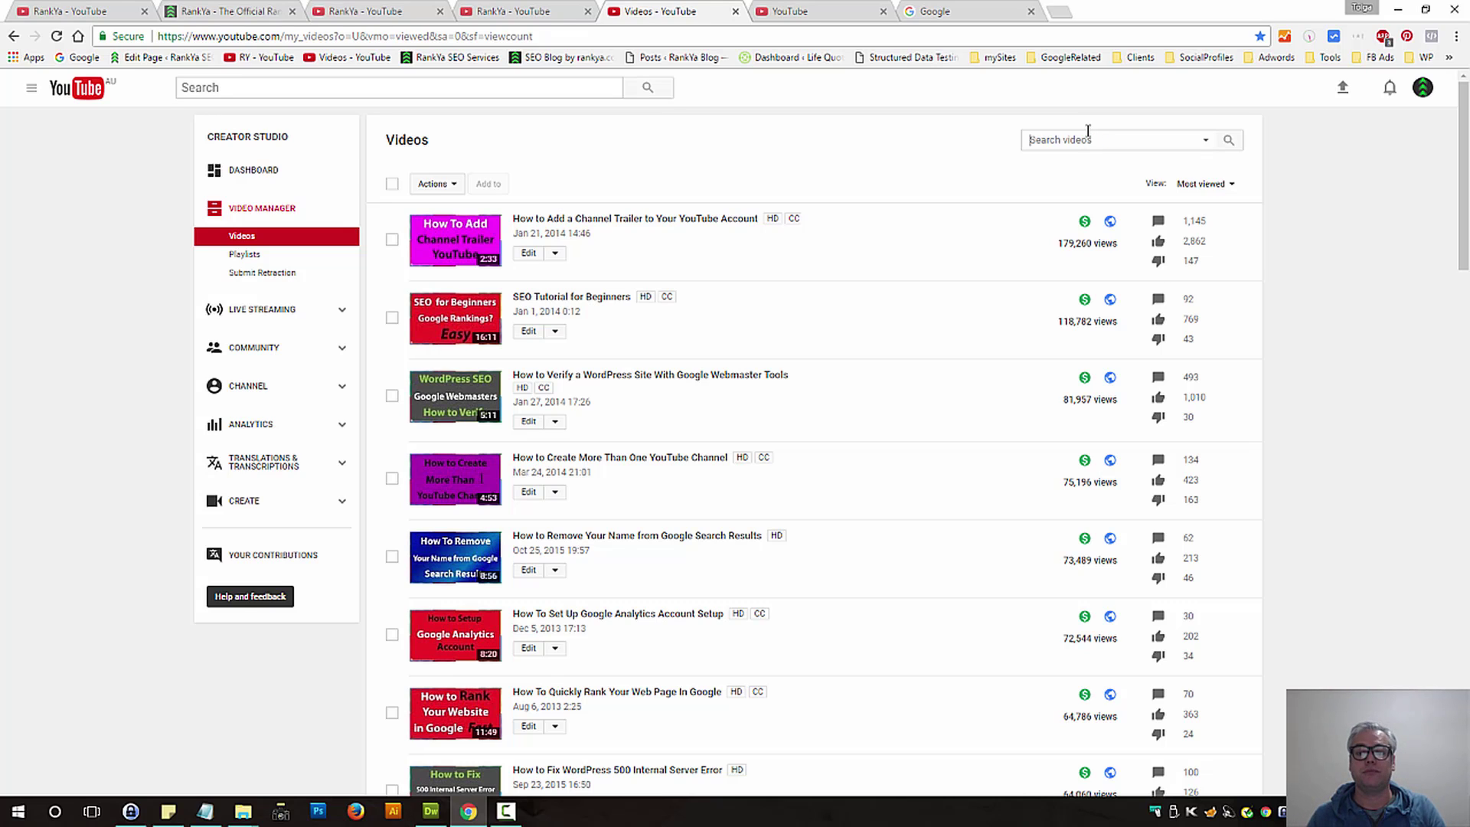
Open the SEO Tutorial for Beginners edit page in a new tab and copy its video ID.
{"action": "left_click", "coordinate": [1207, 144]}
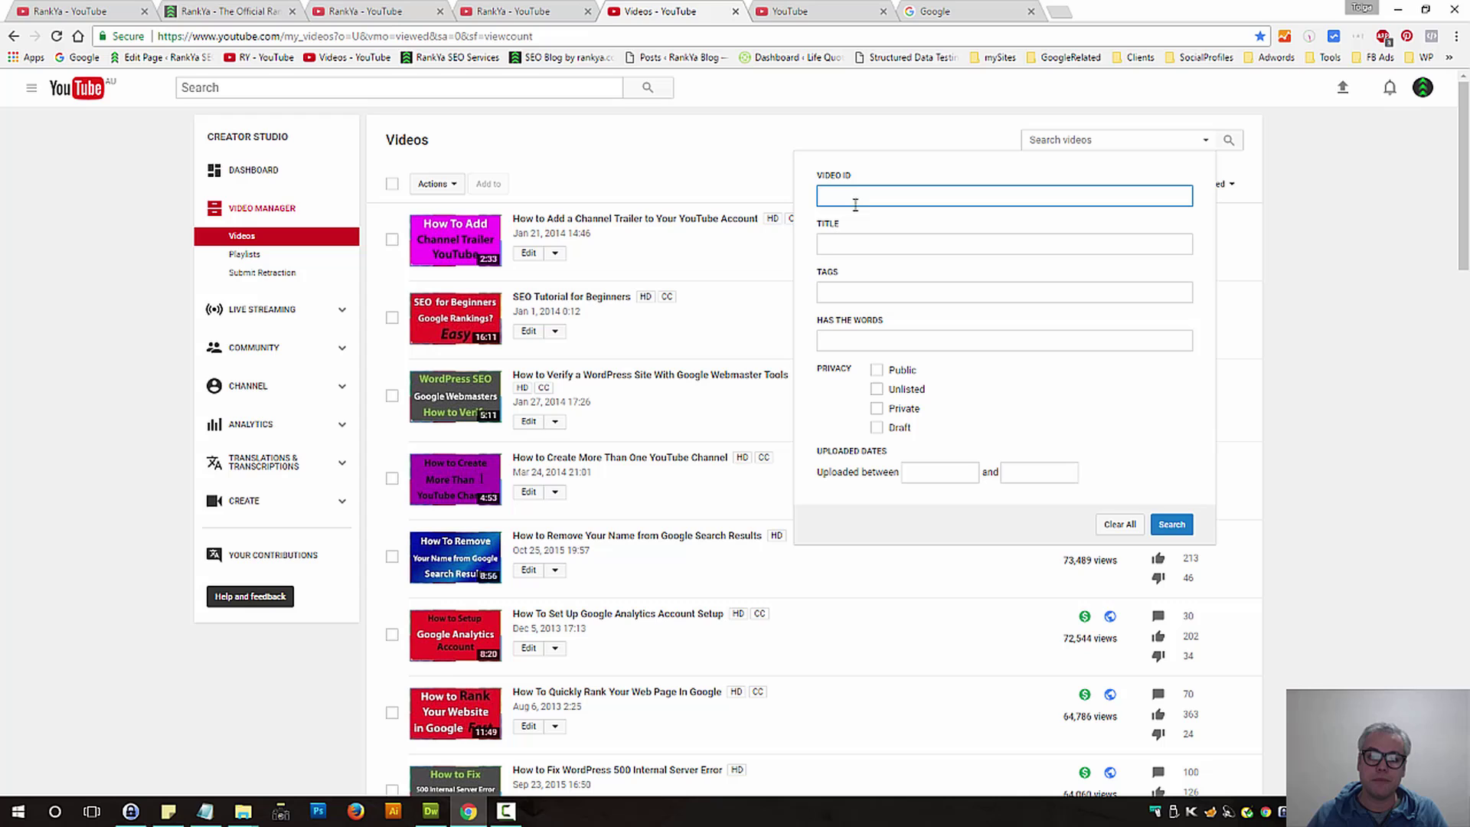
{"action": "left_click", "coordinate": [689, 156]}
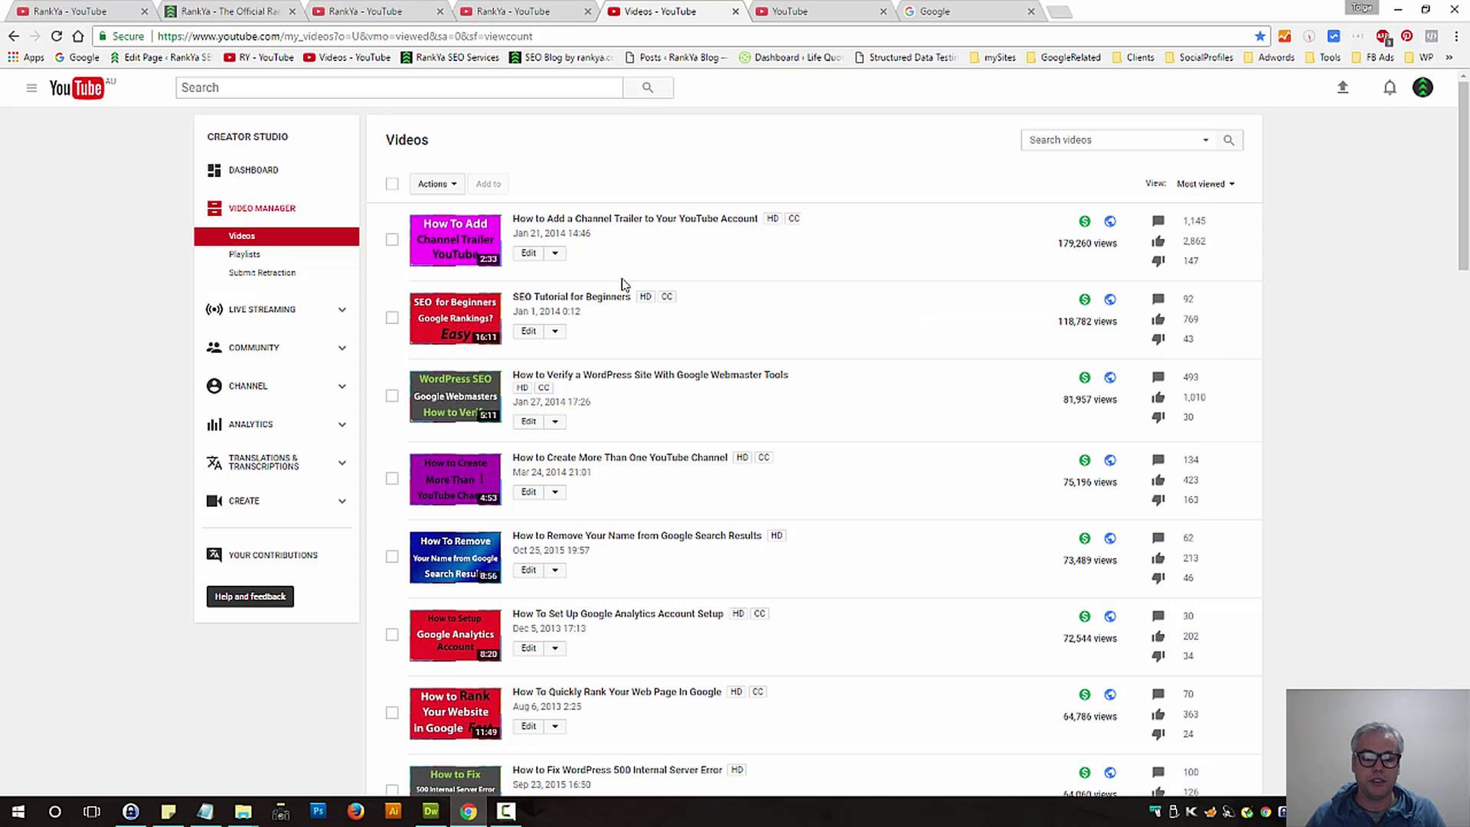
{"action": "middle_click", "coordinate": [591, 297]}
{"action": "left_click", "coordinate": [817, 9]}
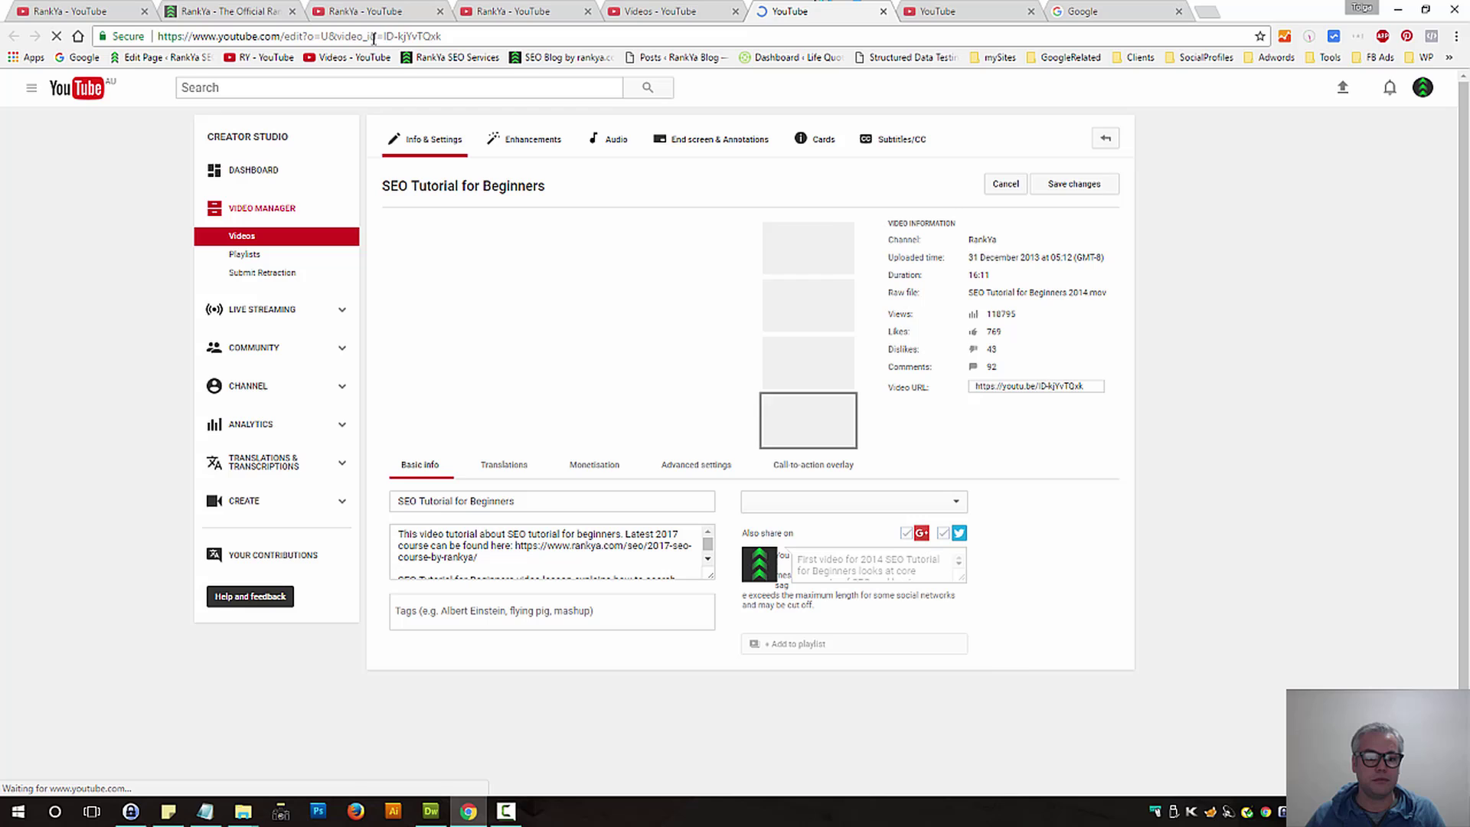
{"action": "left_click_drag", "start_coordinate": [384, 36], "coordinate": [443, 36]}
{"action": "key", "text": "ctrl+c"}
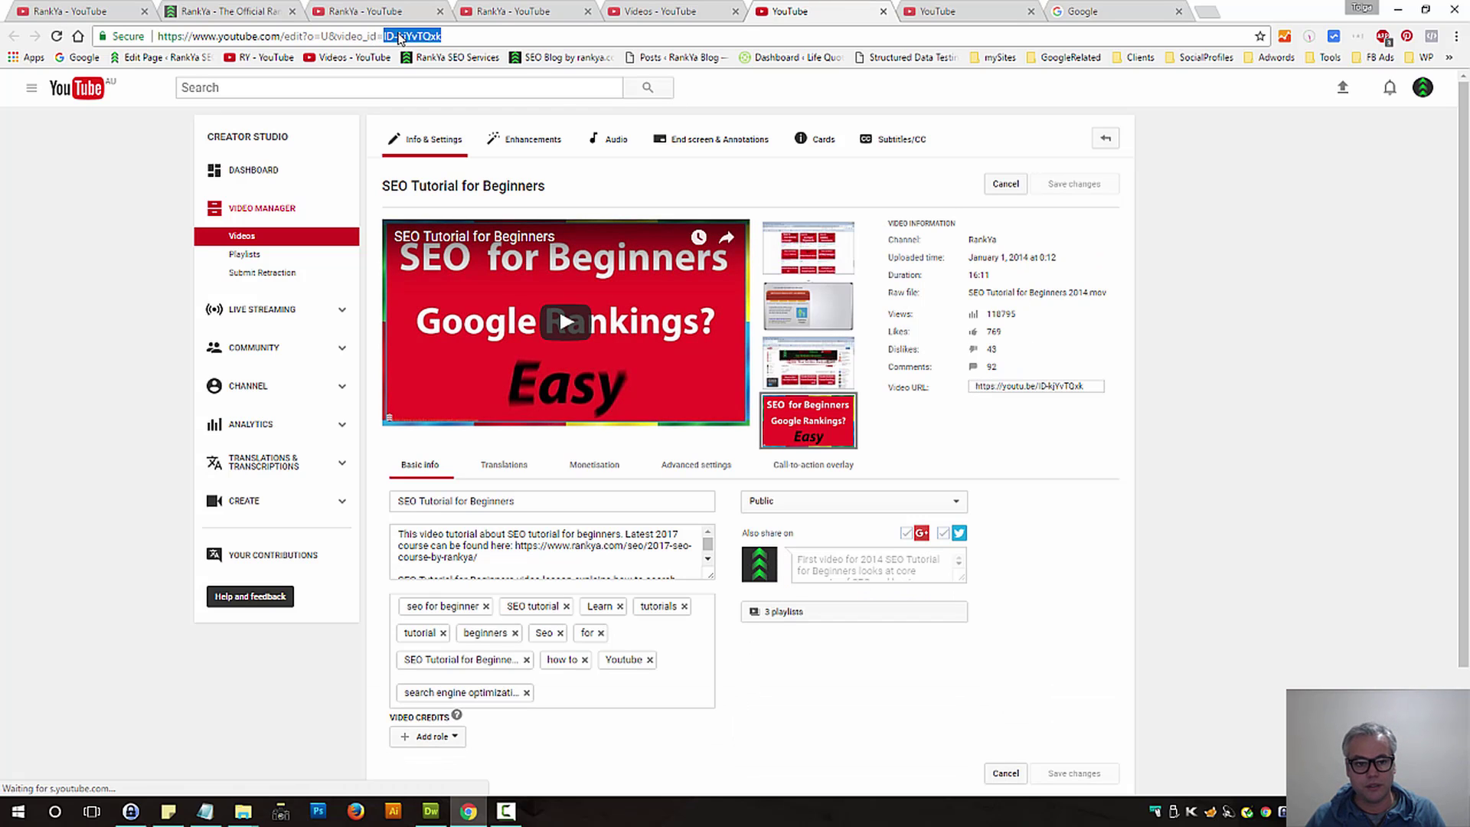
{"action": "right_click", "coordinate": [396, 38]}
{"action": "left_click", "coordinate": [427, 94]}
Paste the copied video ID into the advanced search's Video ID filter, then clear it.
{"action": "left_click", "coordinate": [666, 10]}
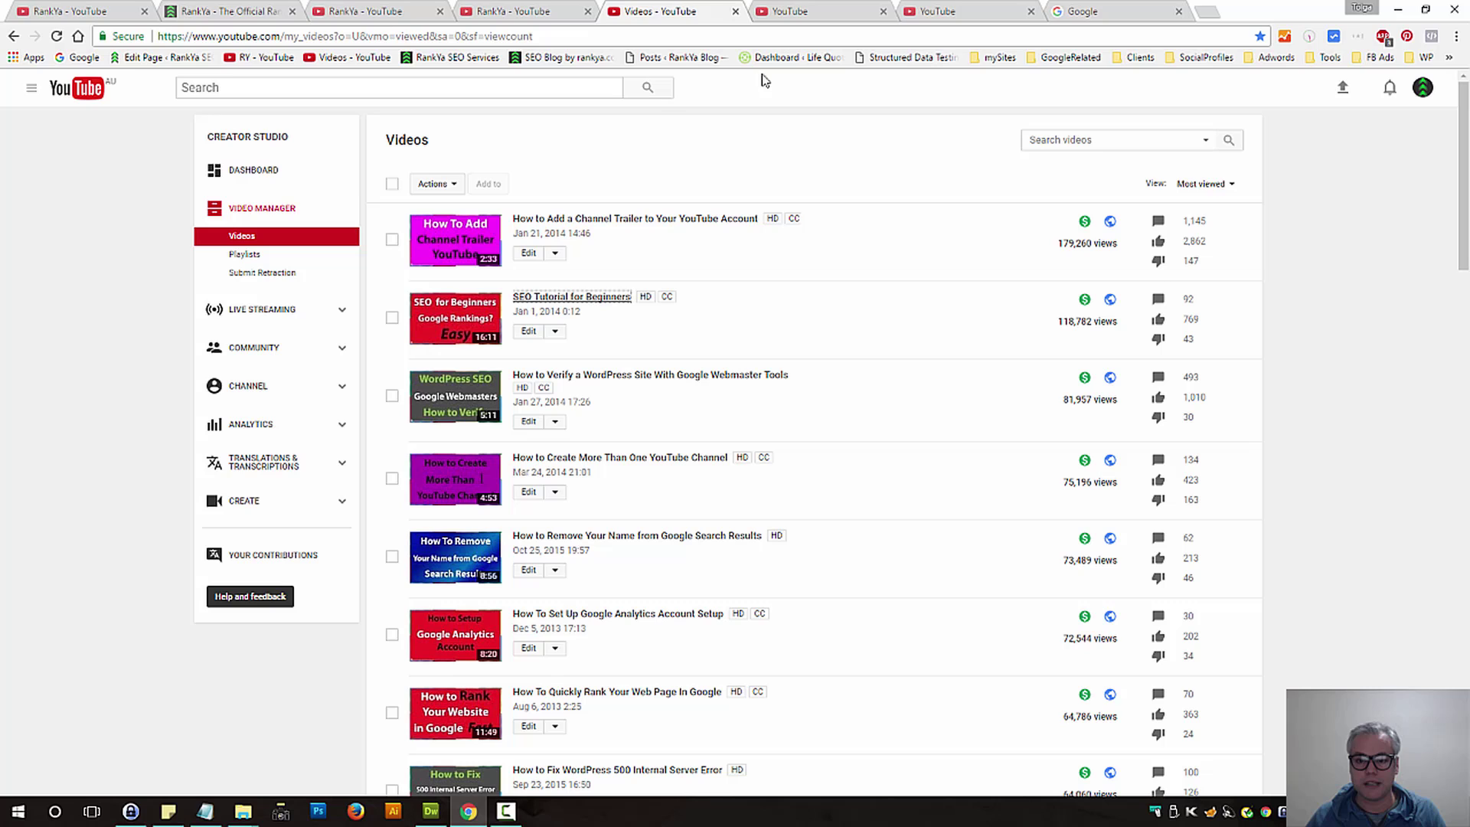
{"action": "left_click", "coordinate": [1205, 141]}
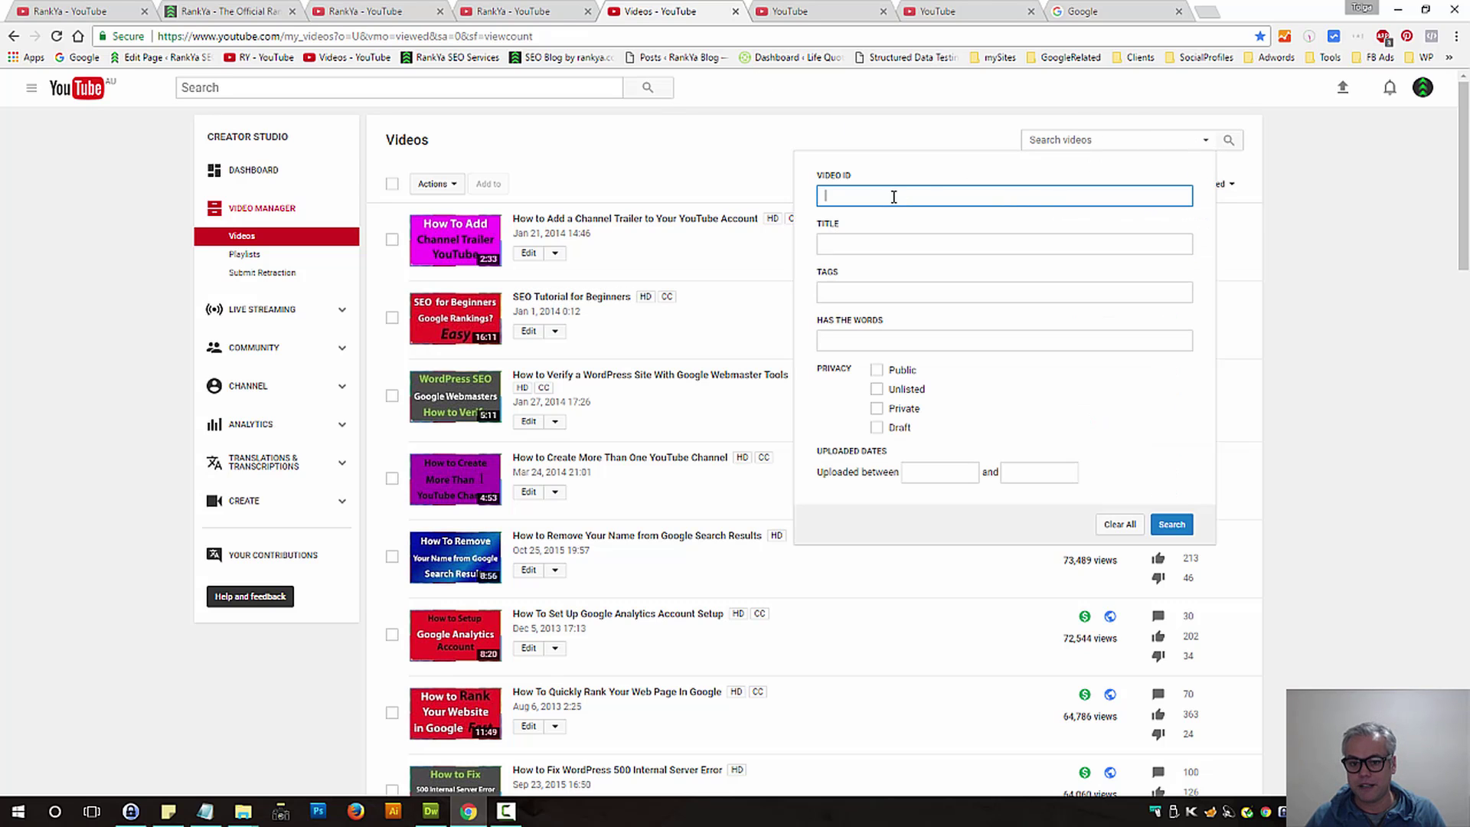
{"action": "key", "text": "ctrl+v"}
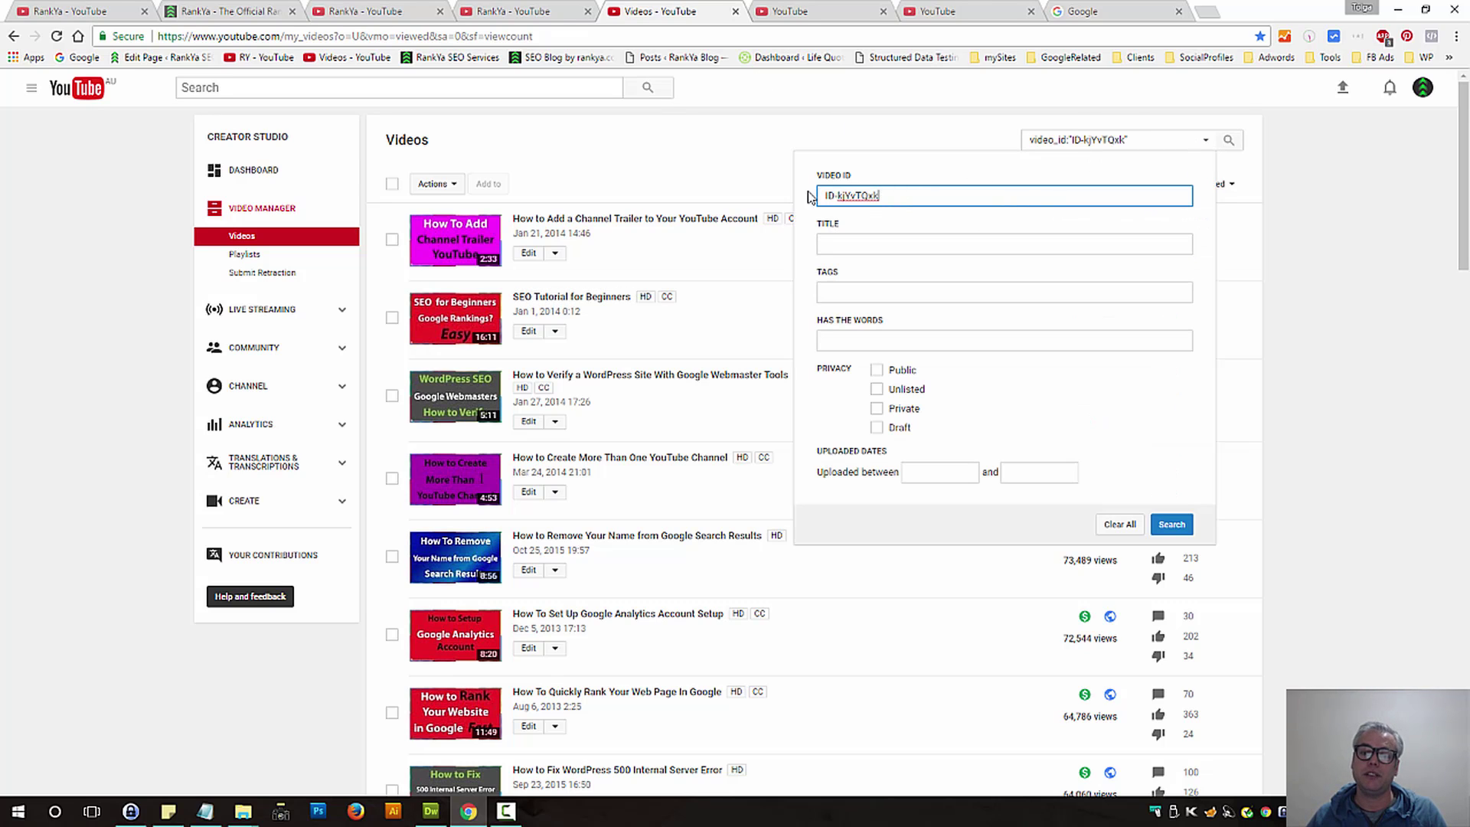
{"action": "key", "text": "ctrl+a"}
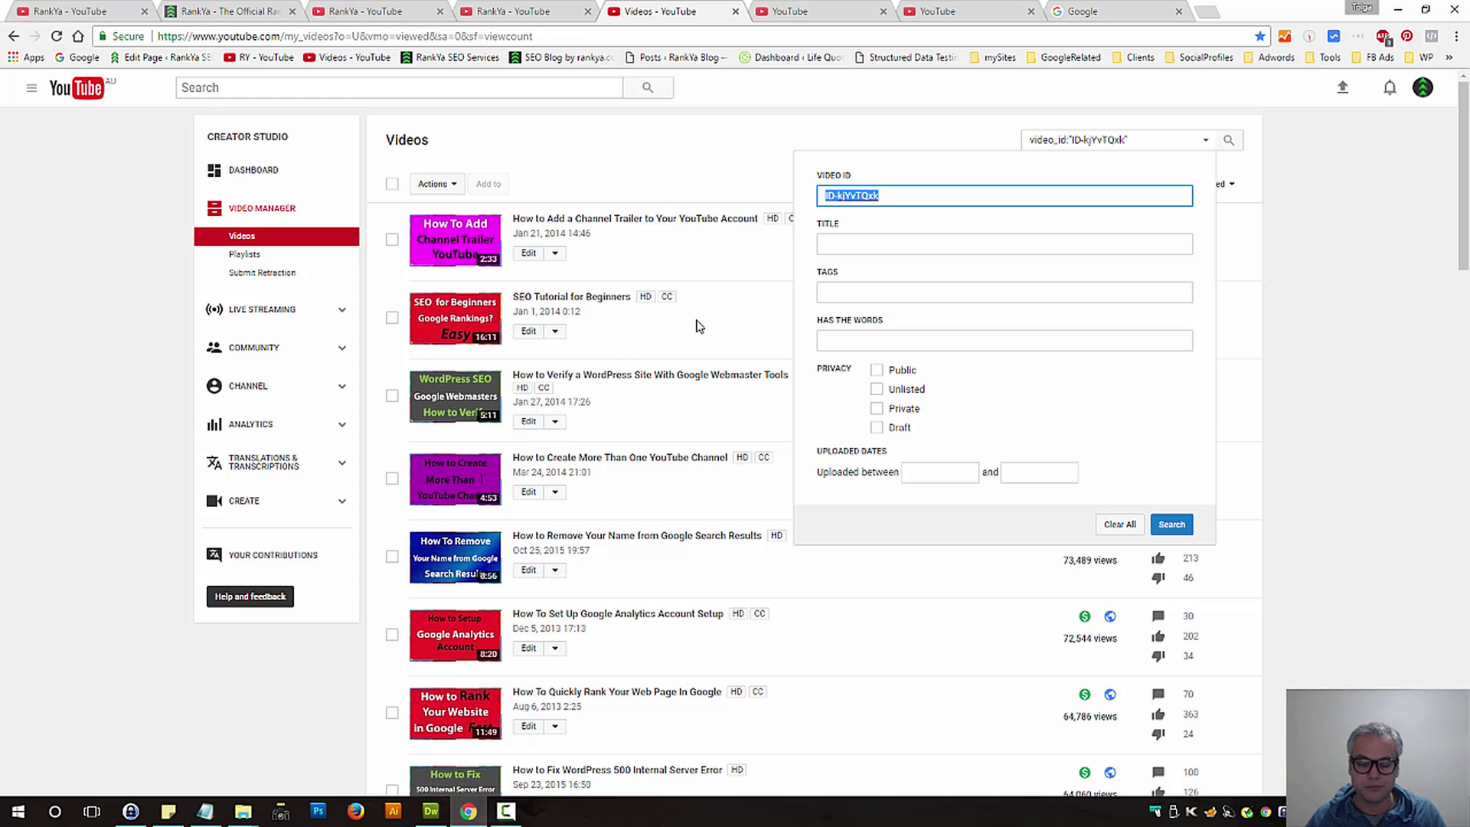
{"action": "key", "text": "BackSpace"}
Paste the SEO Tutorial for Beginners title into the Title filter, then clear it.
{"action": "left_click", "coordinate": [839, 248]}
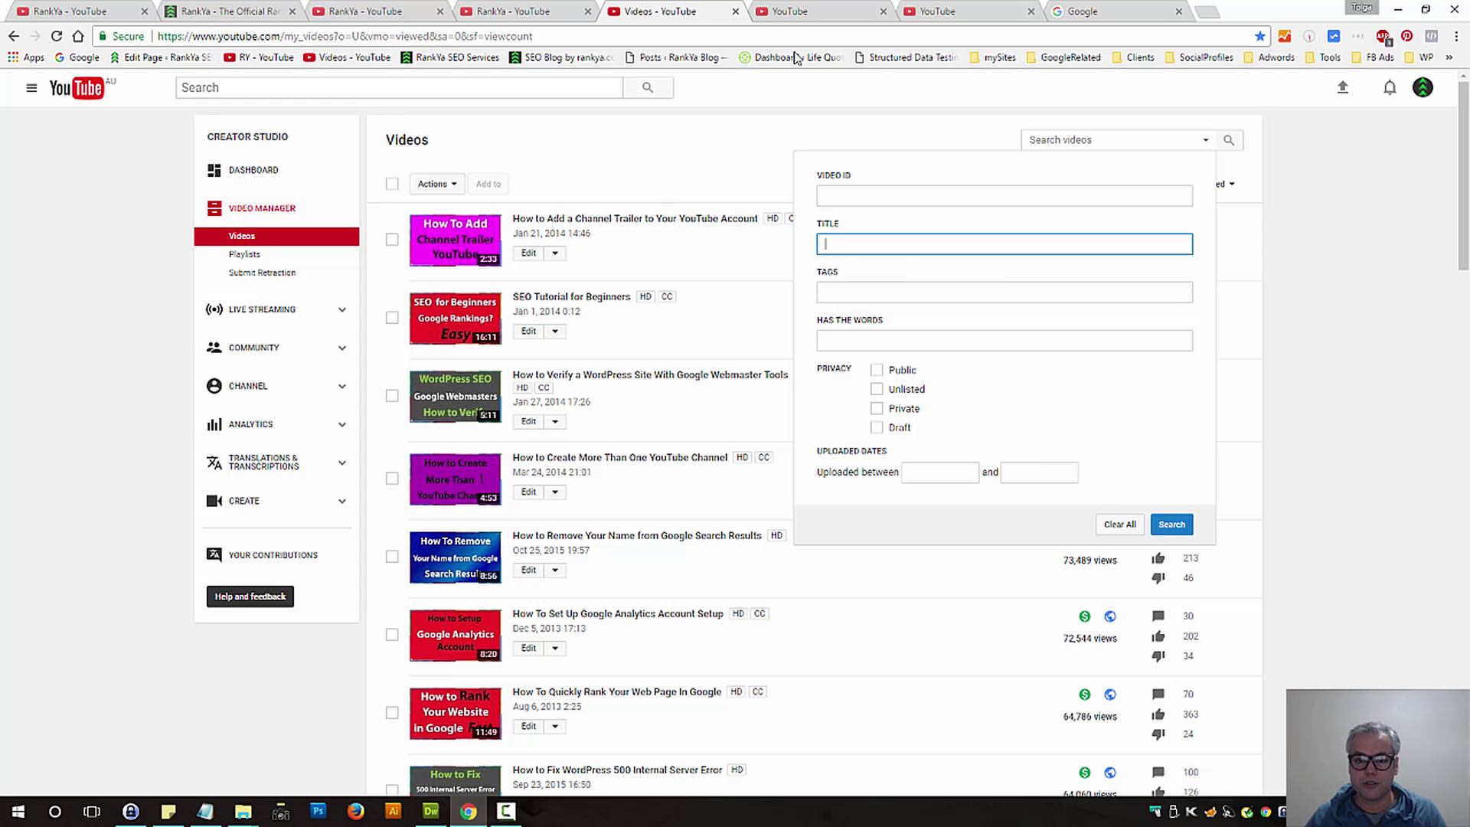
{"action": "left_click", "coordinate": [796, 11]}
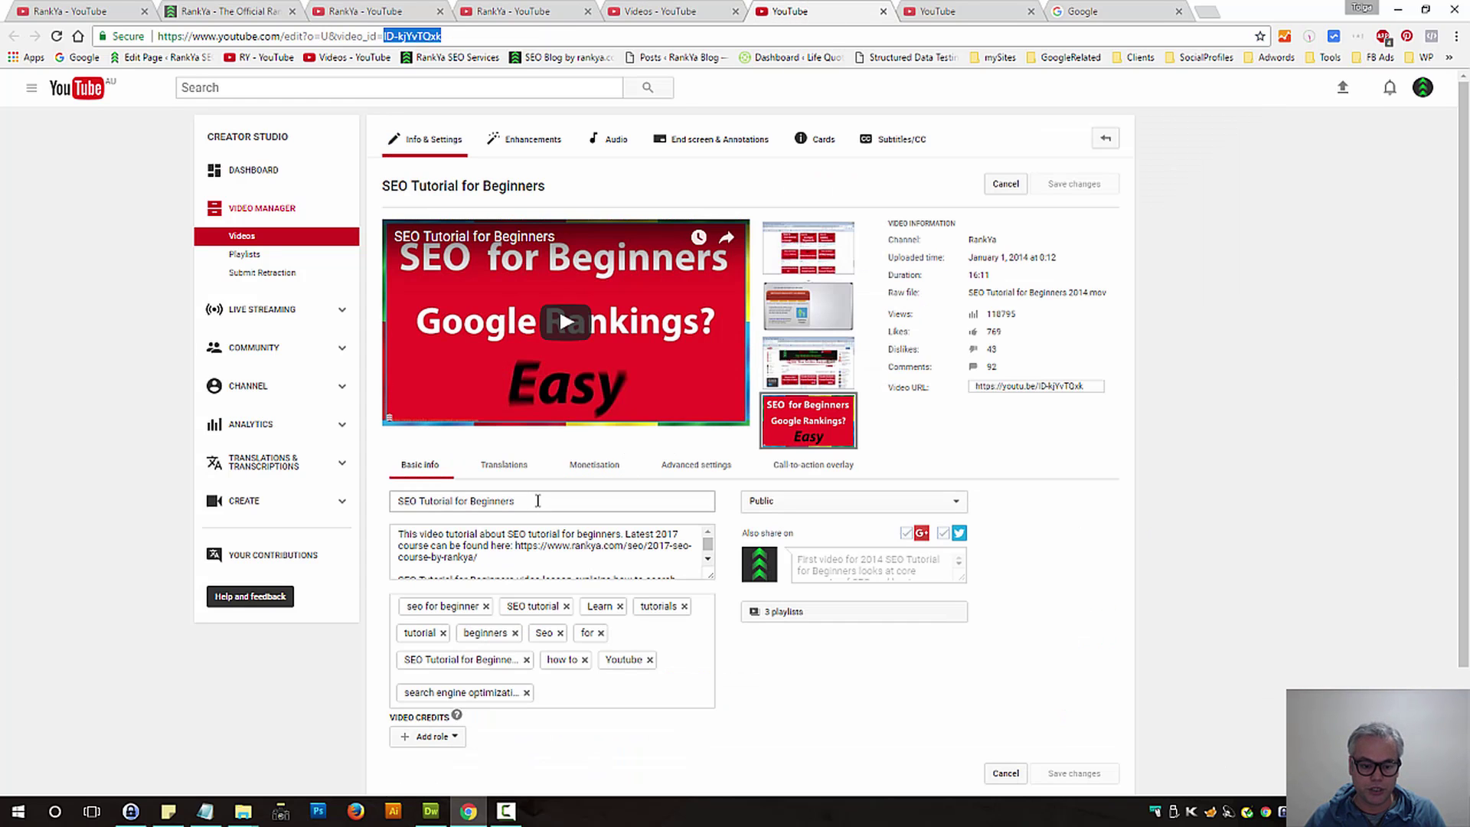
{"action": "triple_click", "coordinate": [538, 500]}
{"action": "key", "text": "ctrl+c"}
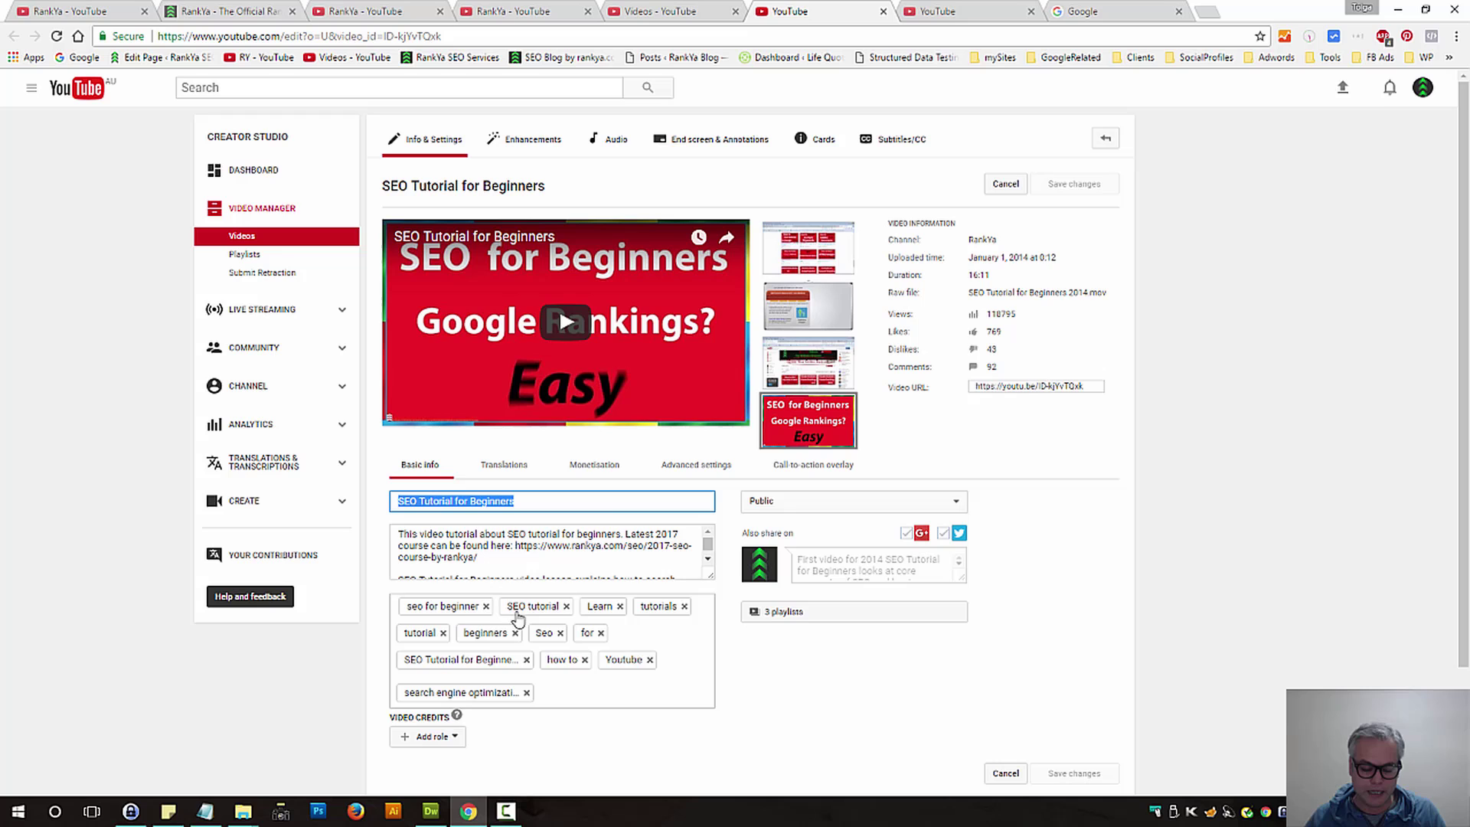
{"action": "left_click", "coordinate": [657, 14]}
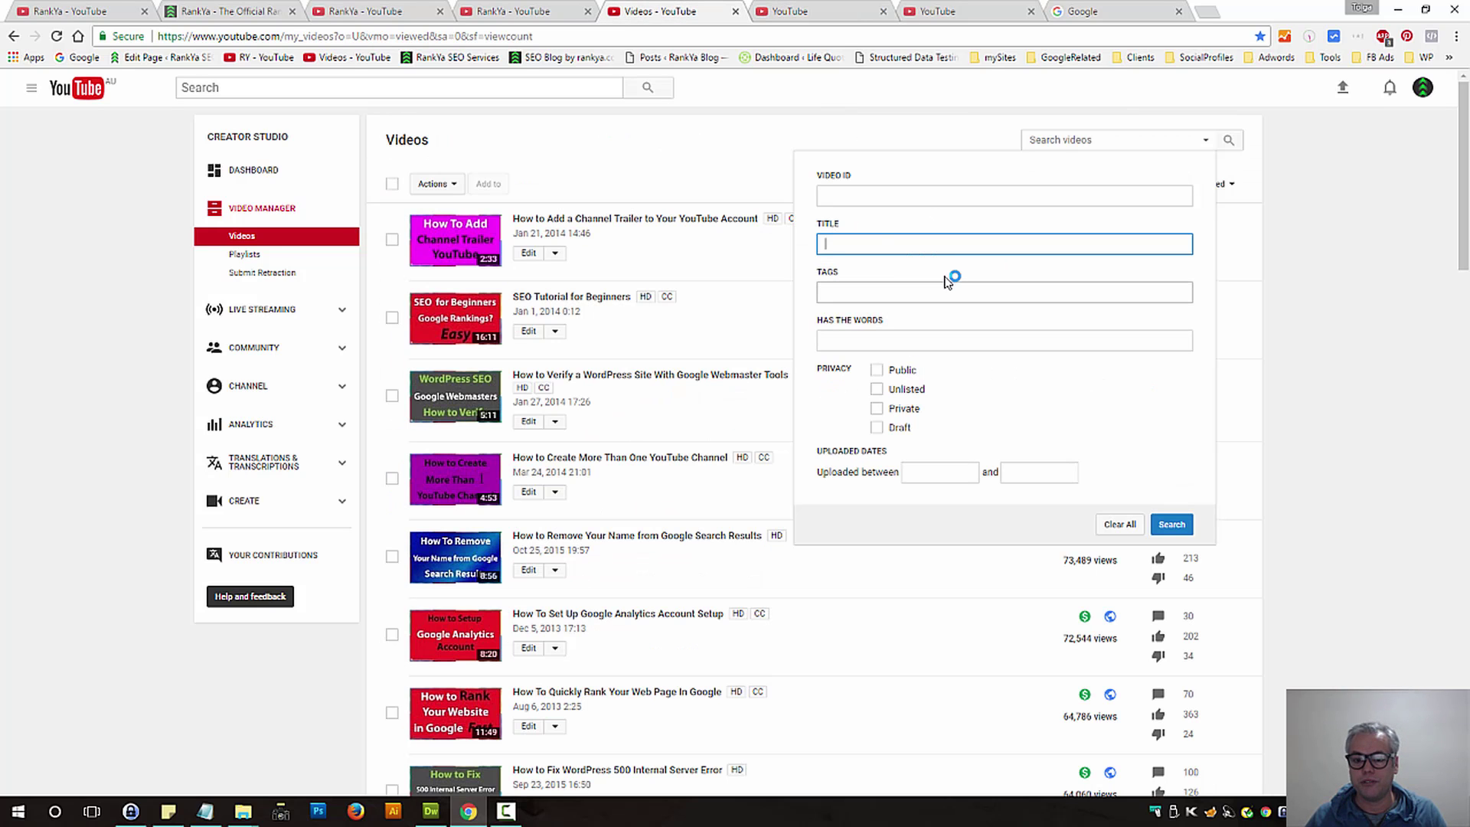
{"action": "key", "text": "ctrl+v"}
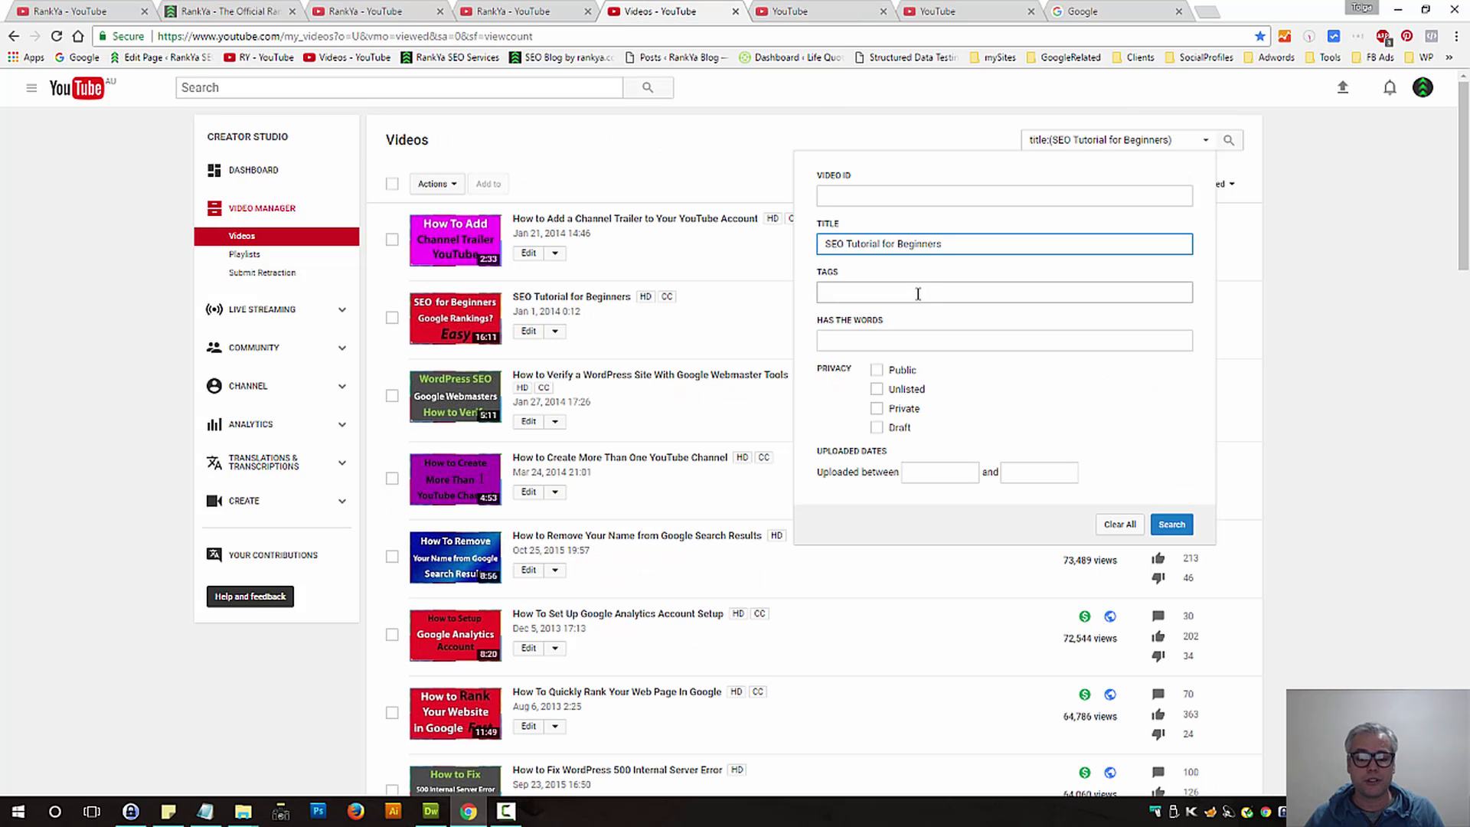
{"action": "left_click_drag", "start_coordinate": [939, 245], "coordinate": [761, 245]}
{"action": "key", "text": "BackSpace"}
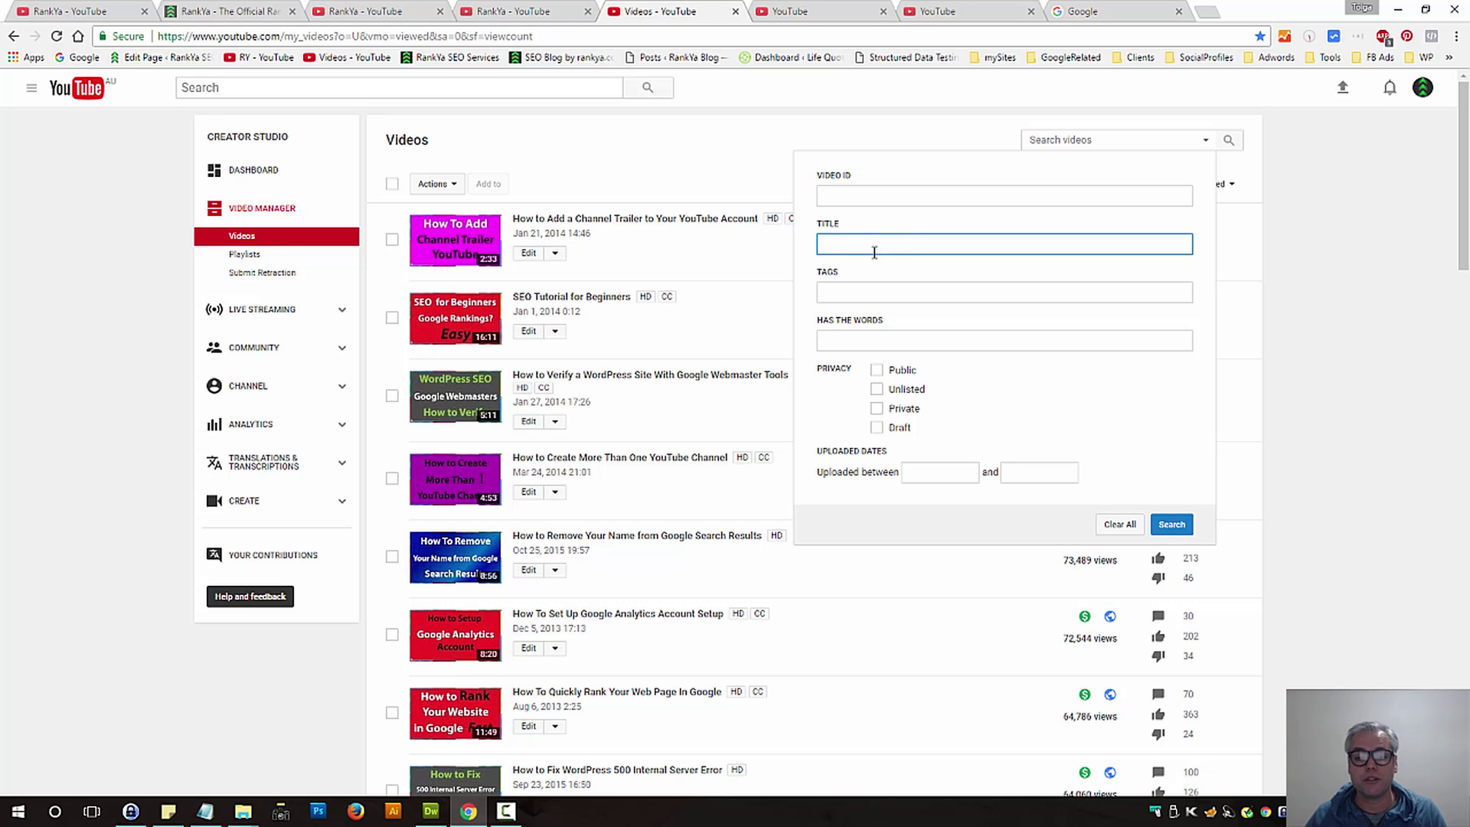
{"action": "left_click", "coordinate": [796, 12]}
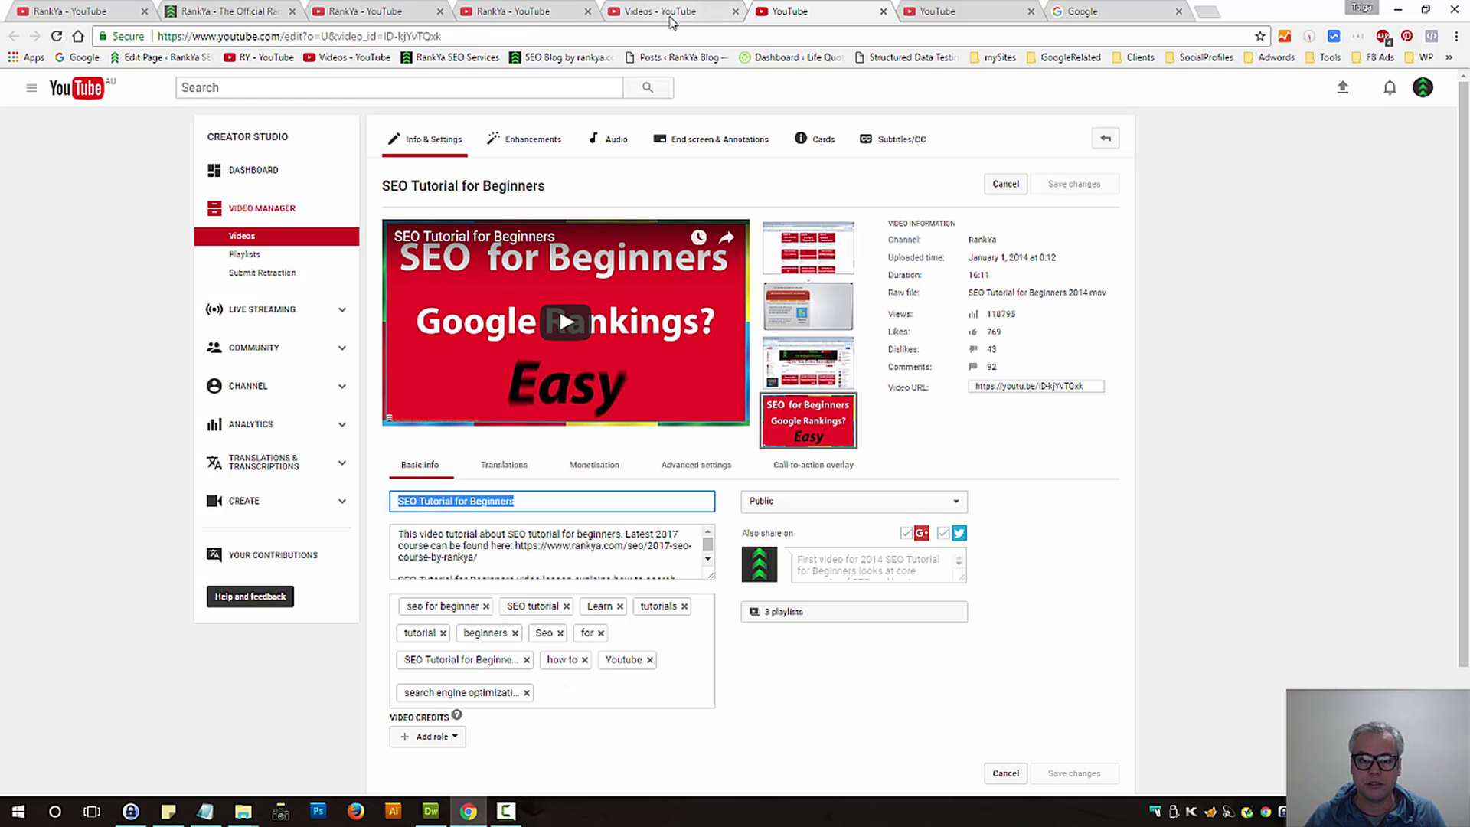
{"action": "left_click", "coordinate": [668, 11]}
{"action": "type", "text": "how to"}
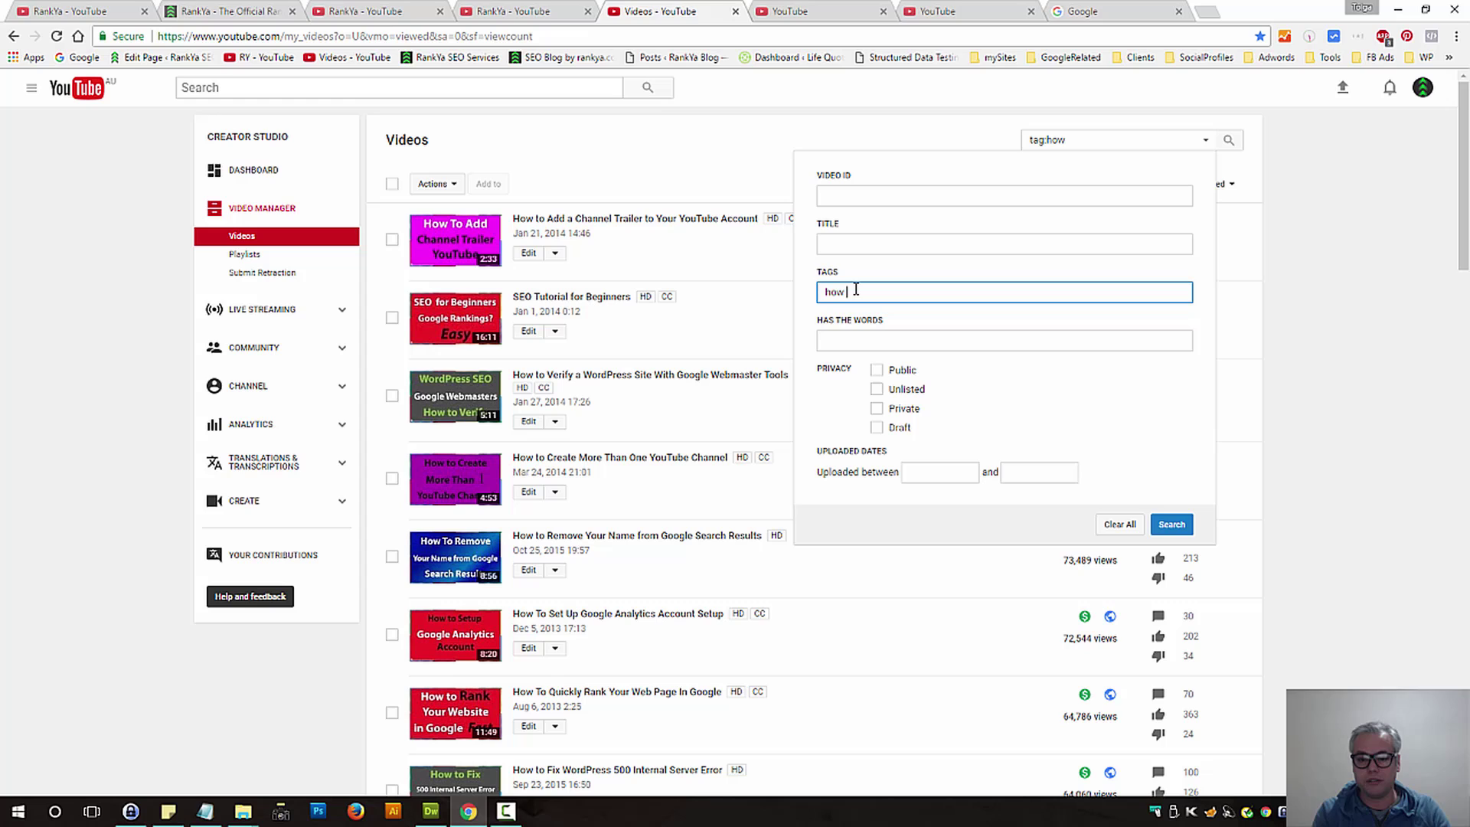
{"action": "left_click", "coordinate": [1172, 525]}
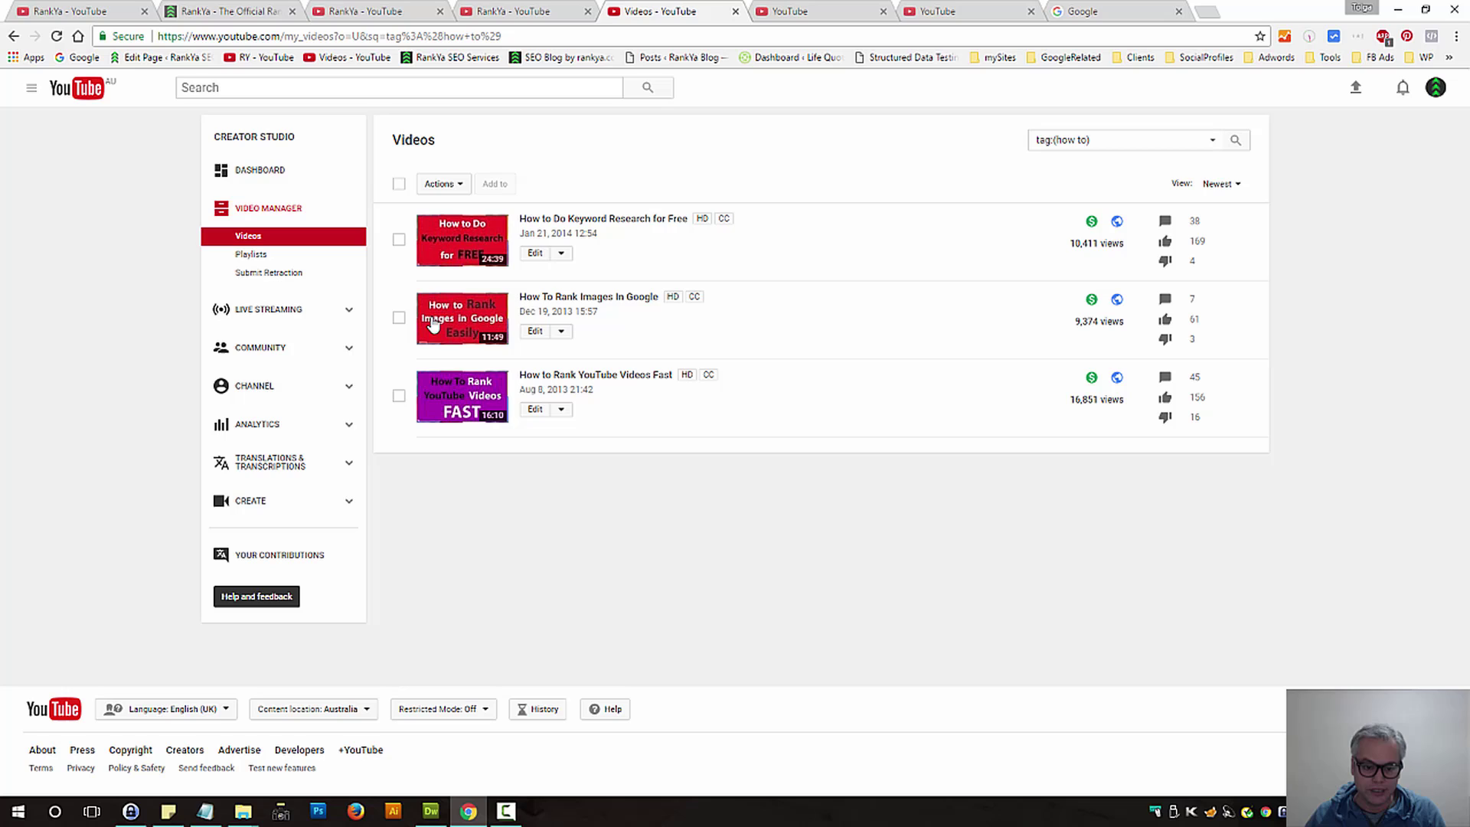
{"action": "left_click", "coordinate": [13, 36]}
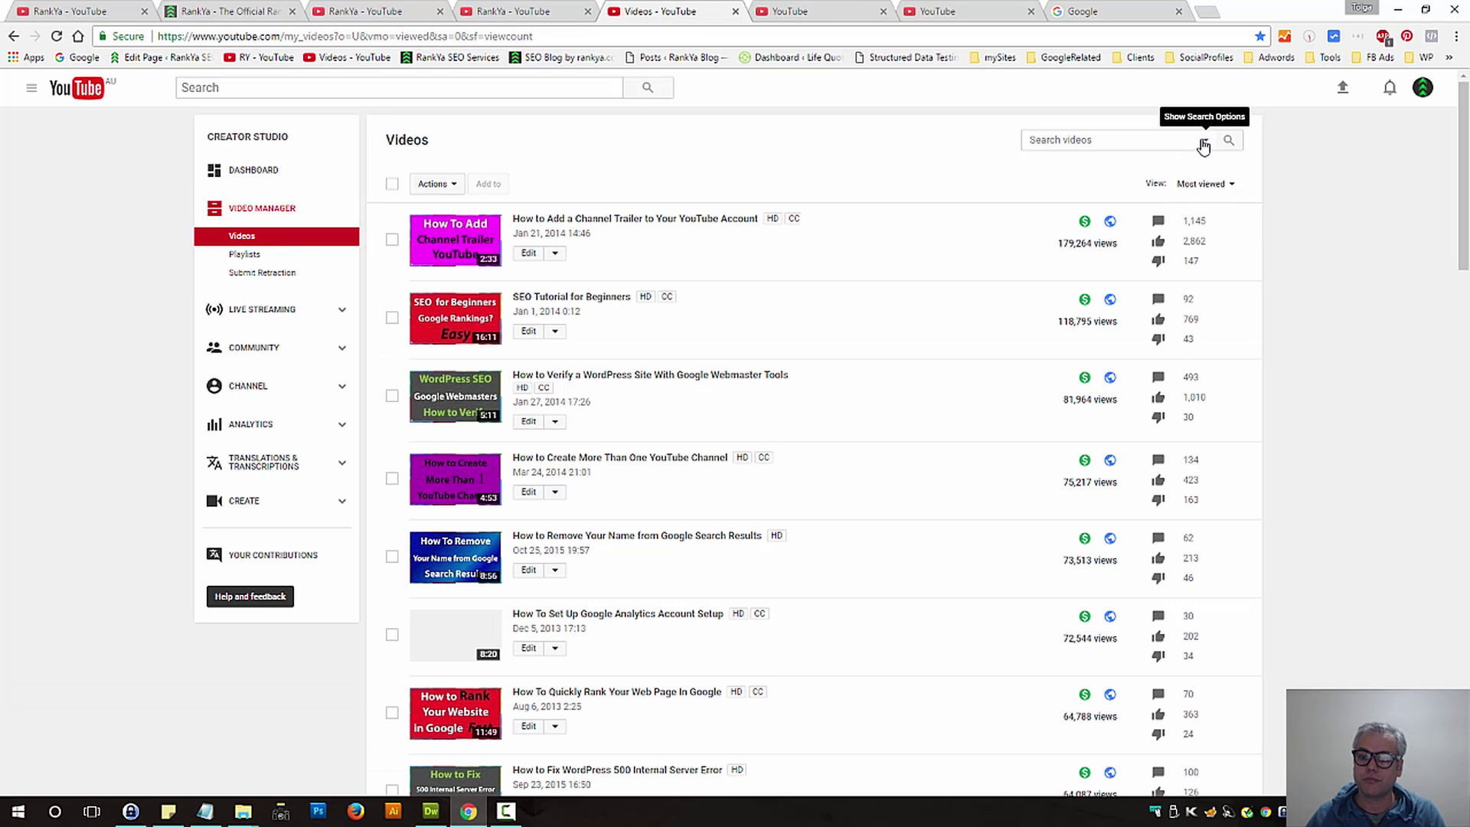
{"action": "left_click", "coordinate": [1204, 142]}
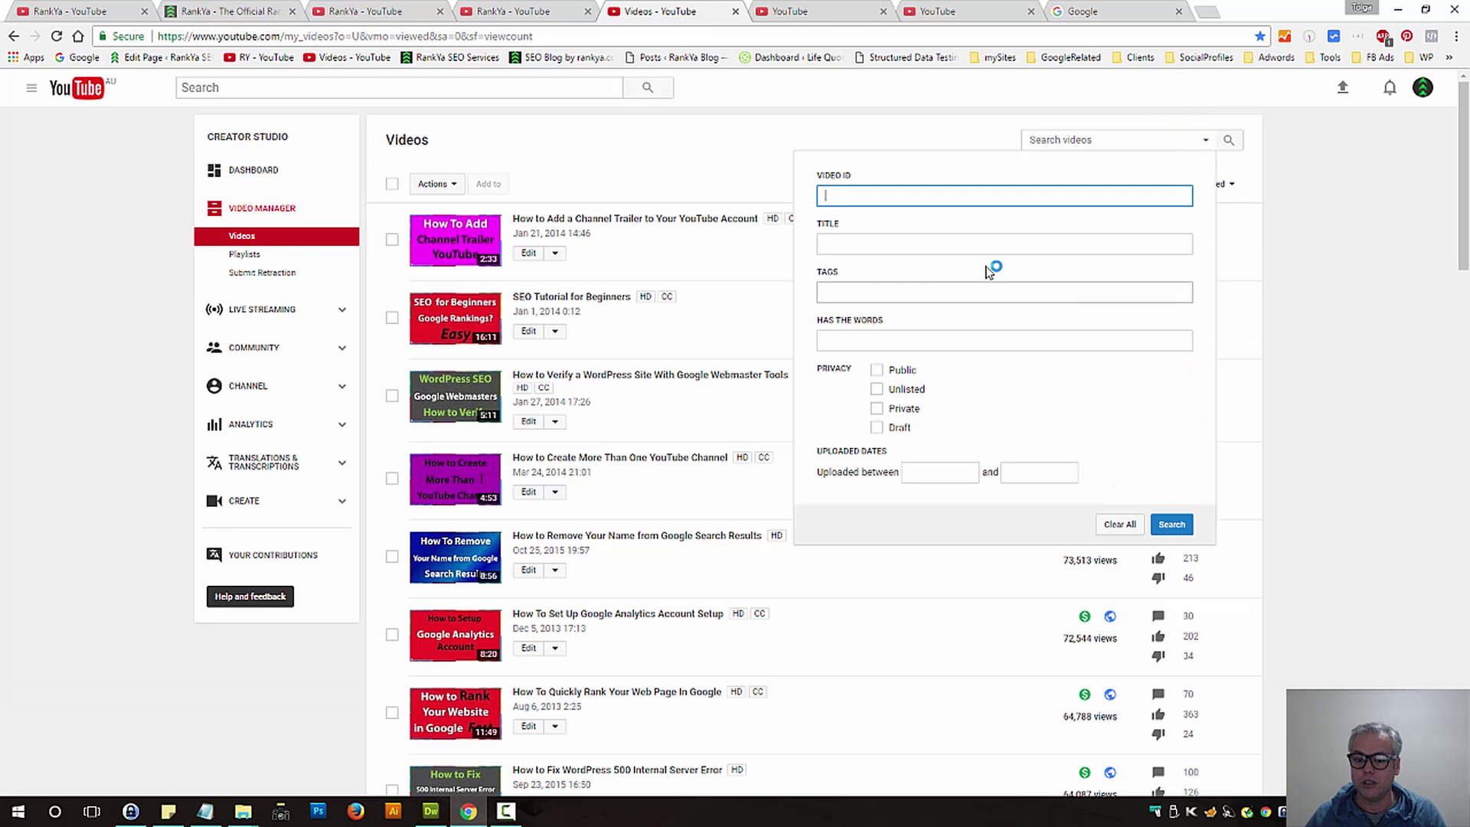
{"action": "left_click", "coordinate": [880, 339]}
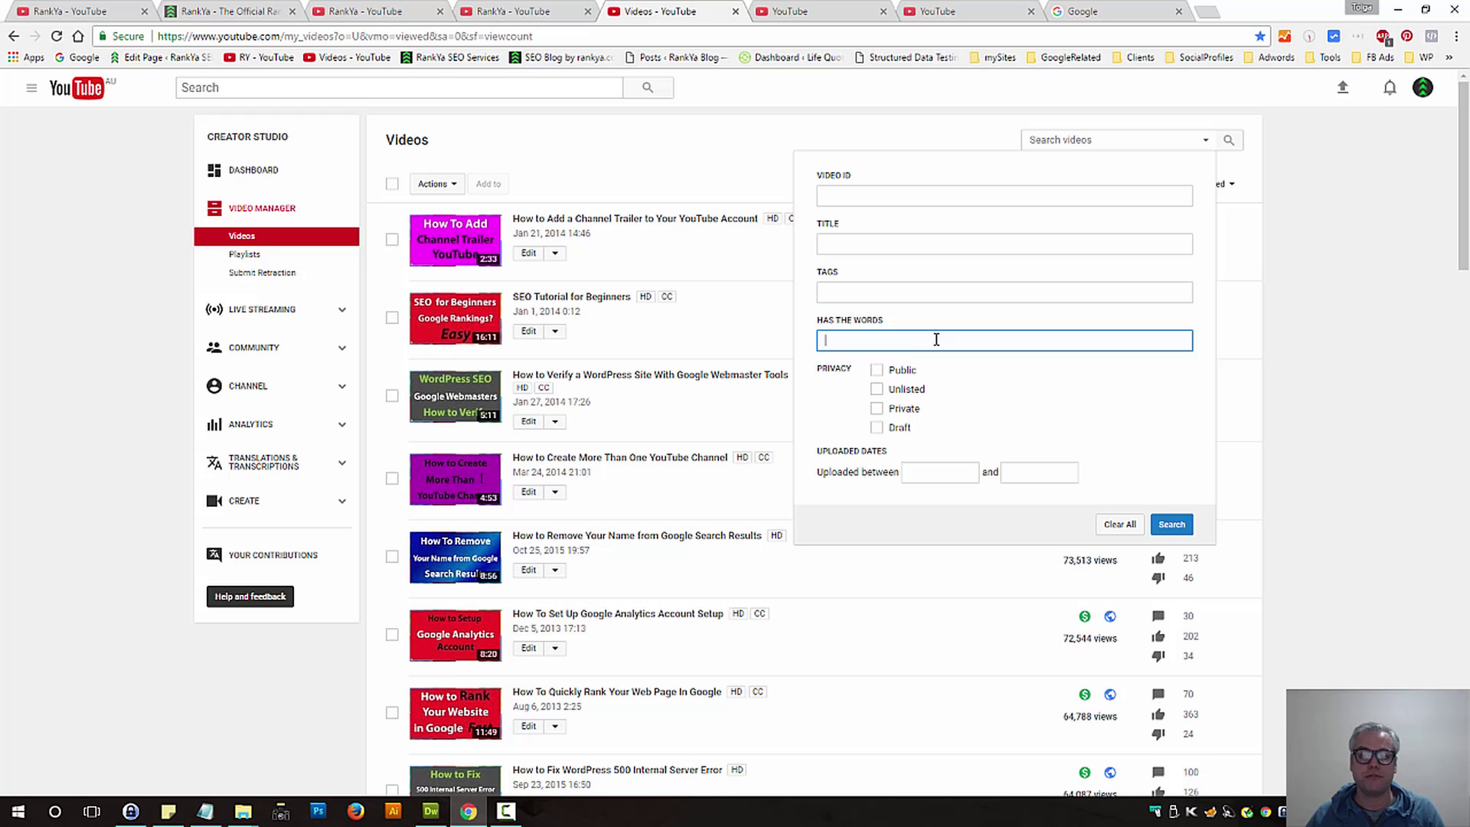
{"action": "left_click", "coordinate": [817, 11]}
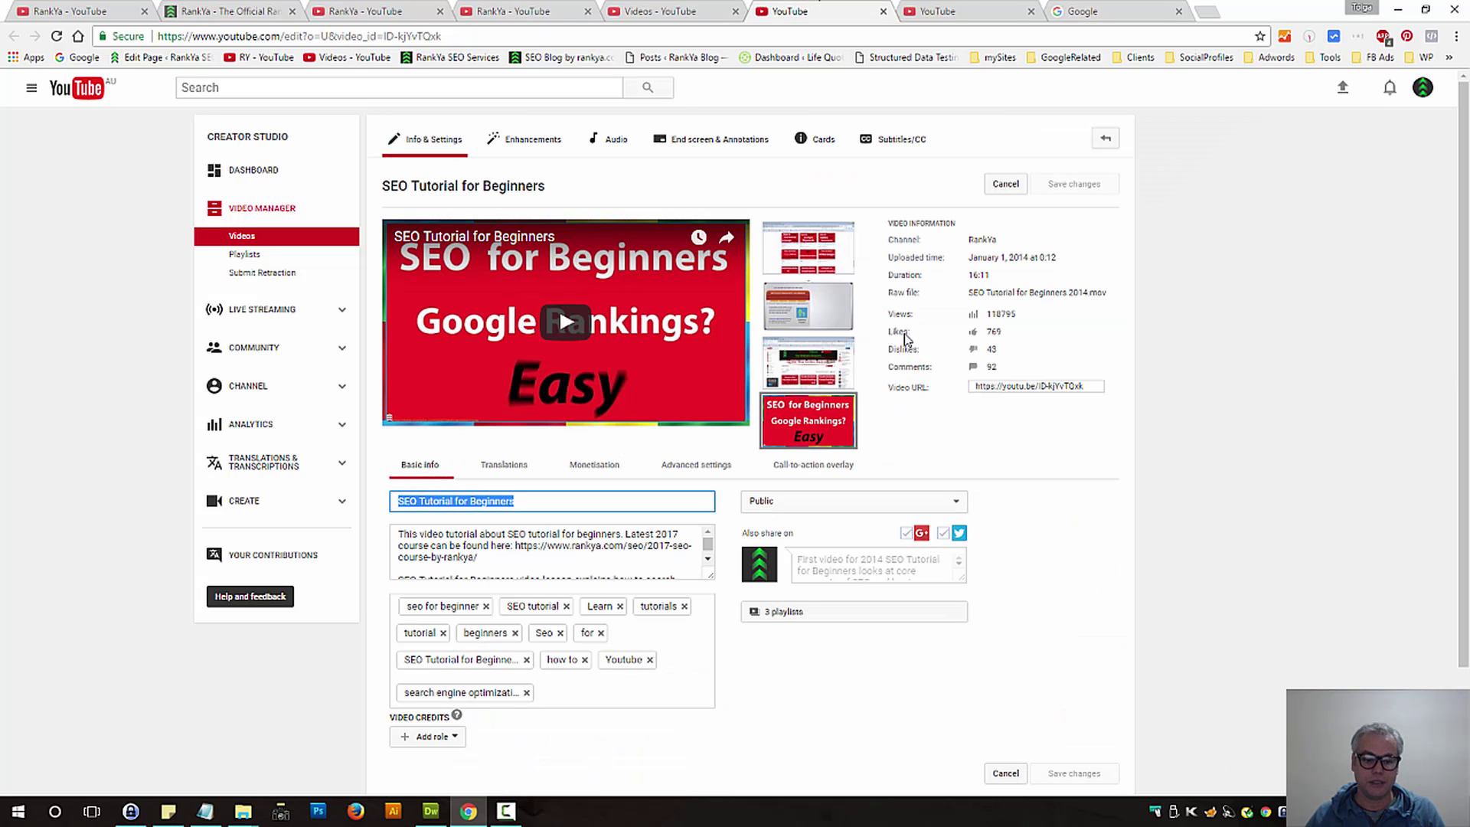
{"action": "left_click_drag", "start_coordinate": [507, 557], "coordinate": [369, 523]}
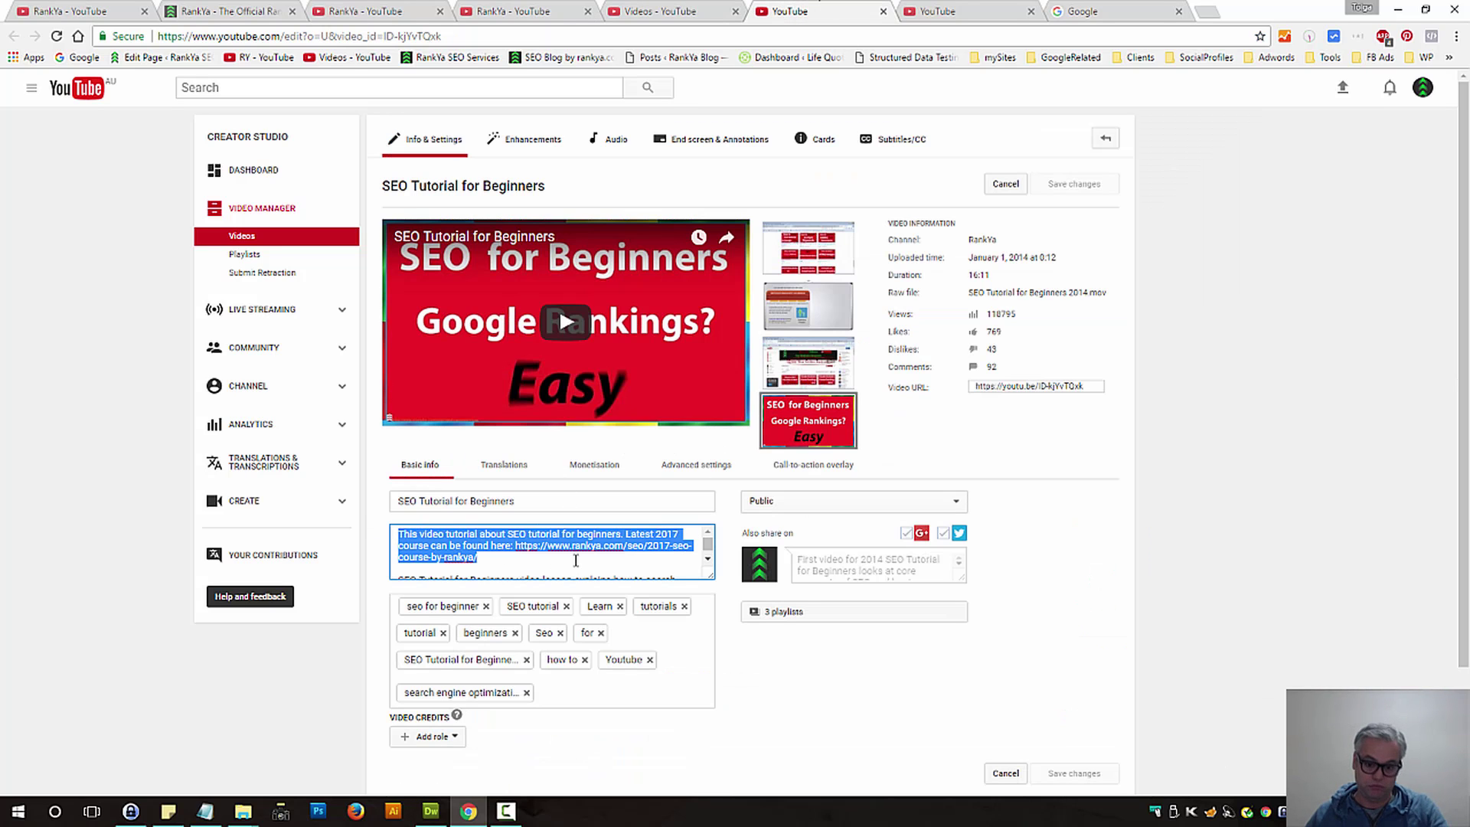
{"action": "left_click", "coordinate": [713, 11]}
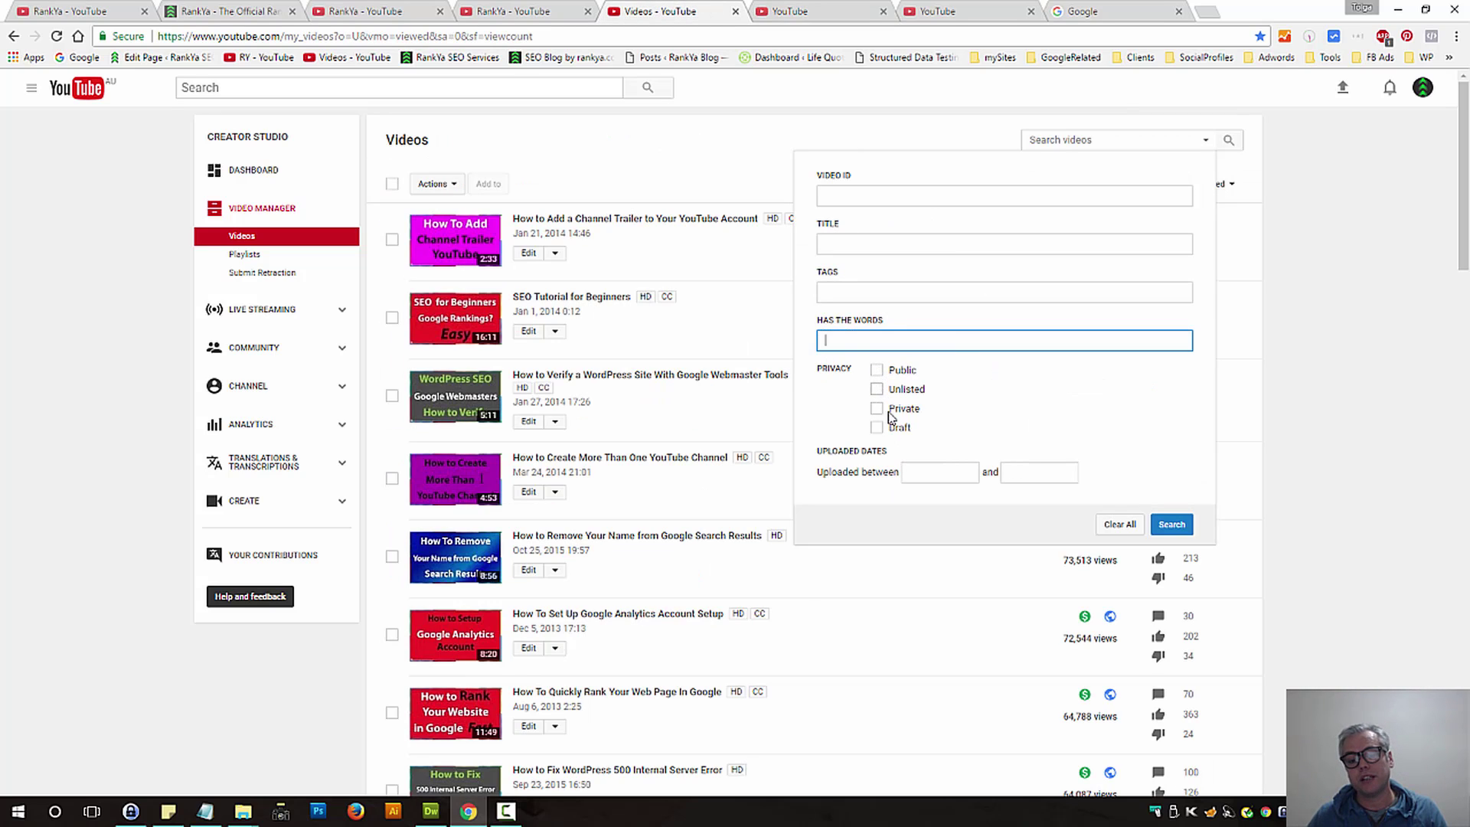
{"action": "left_click", "coordinate": [877, 373]}
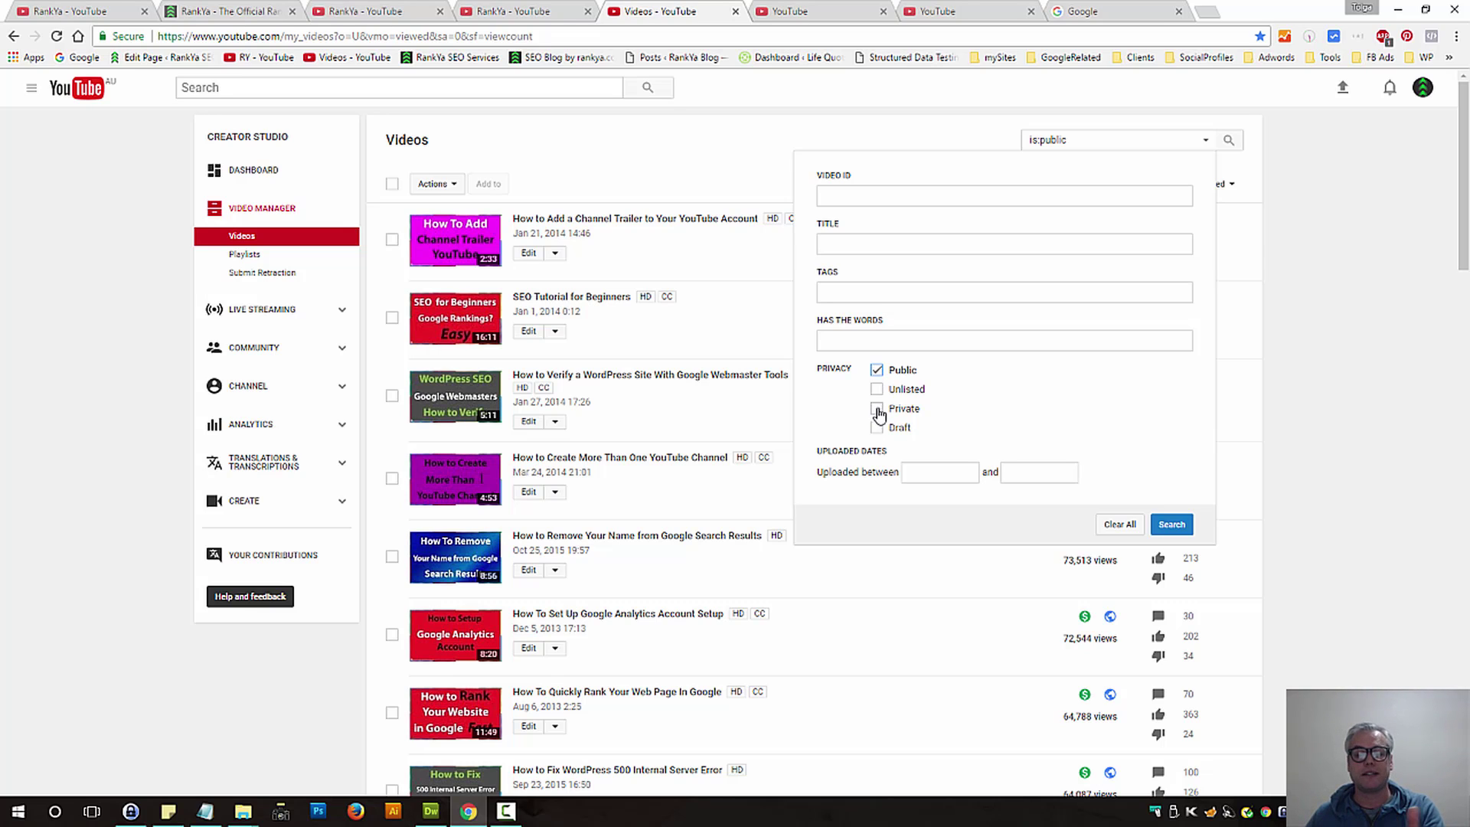
Clear the Public filter, dismiss the upload-date calendar and hide the advanced search options.
{"action": "left_click", "coordinate": [877, 372]}
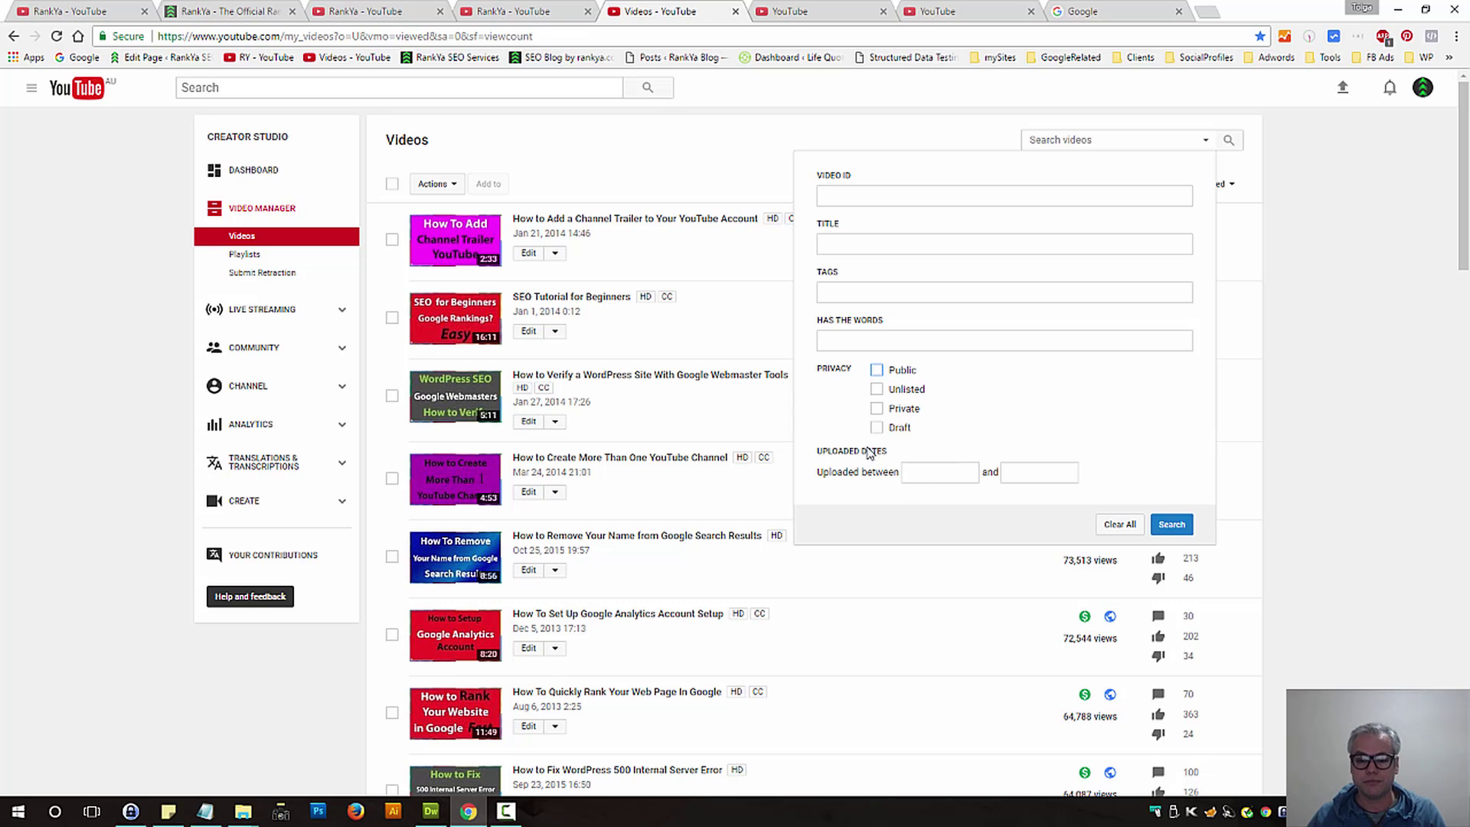
{"action": "left_click", "coordinate": [938, 474]}
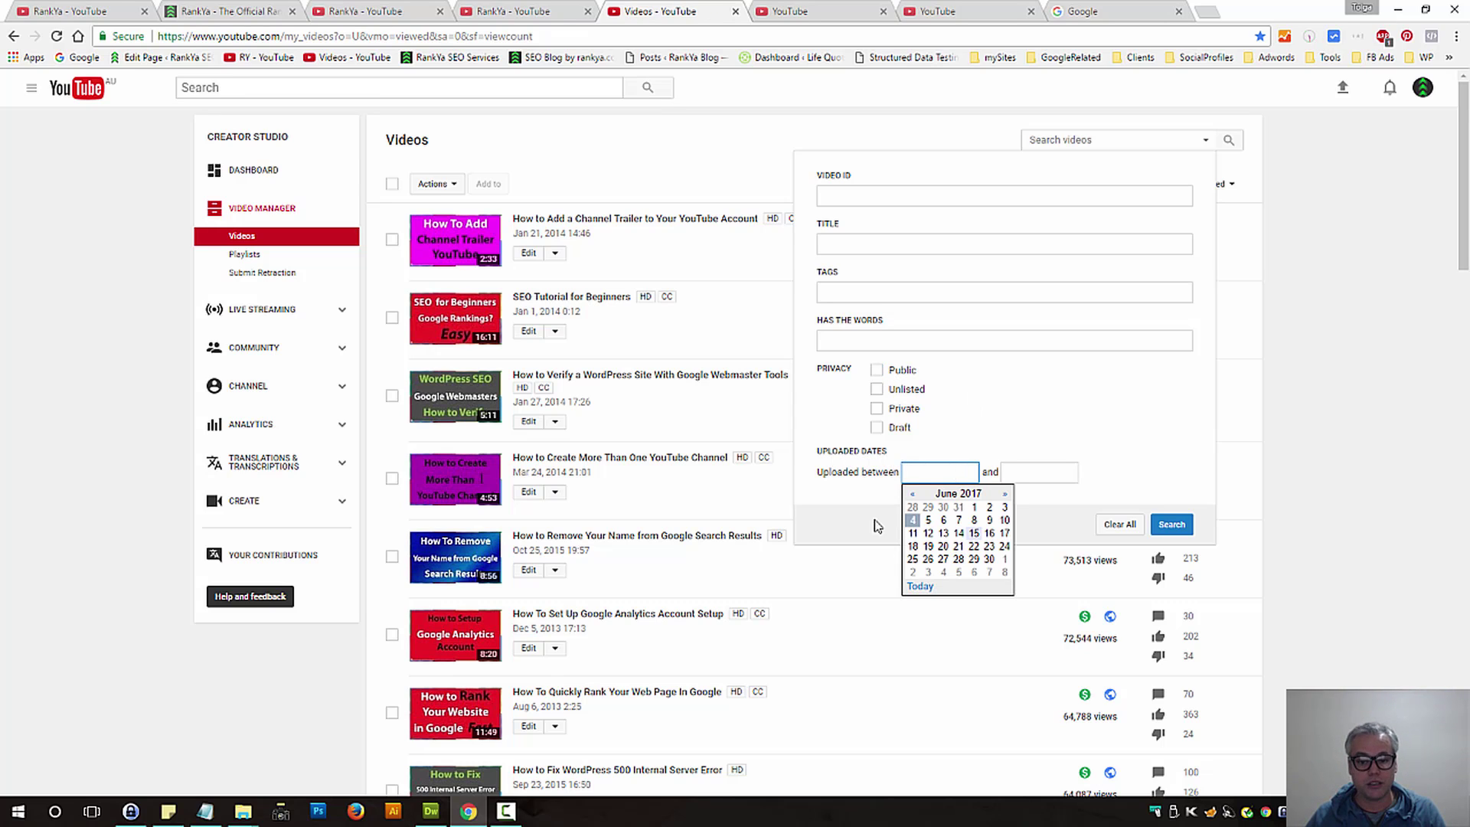
{"action": "left_click", "coordinate": [1059, 418]}
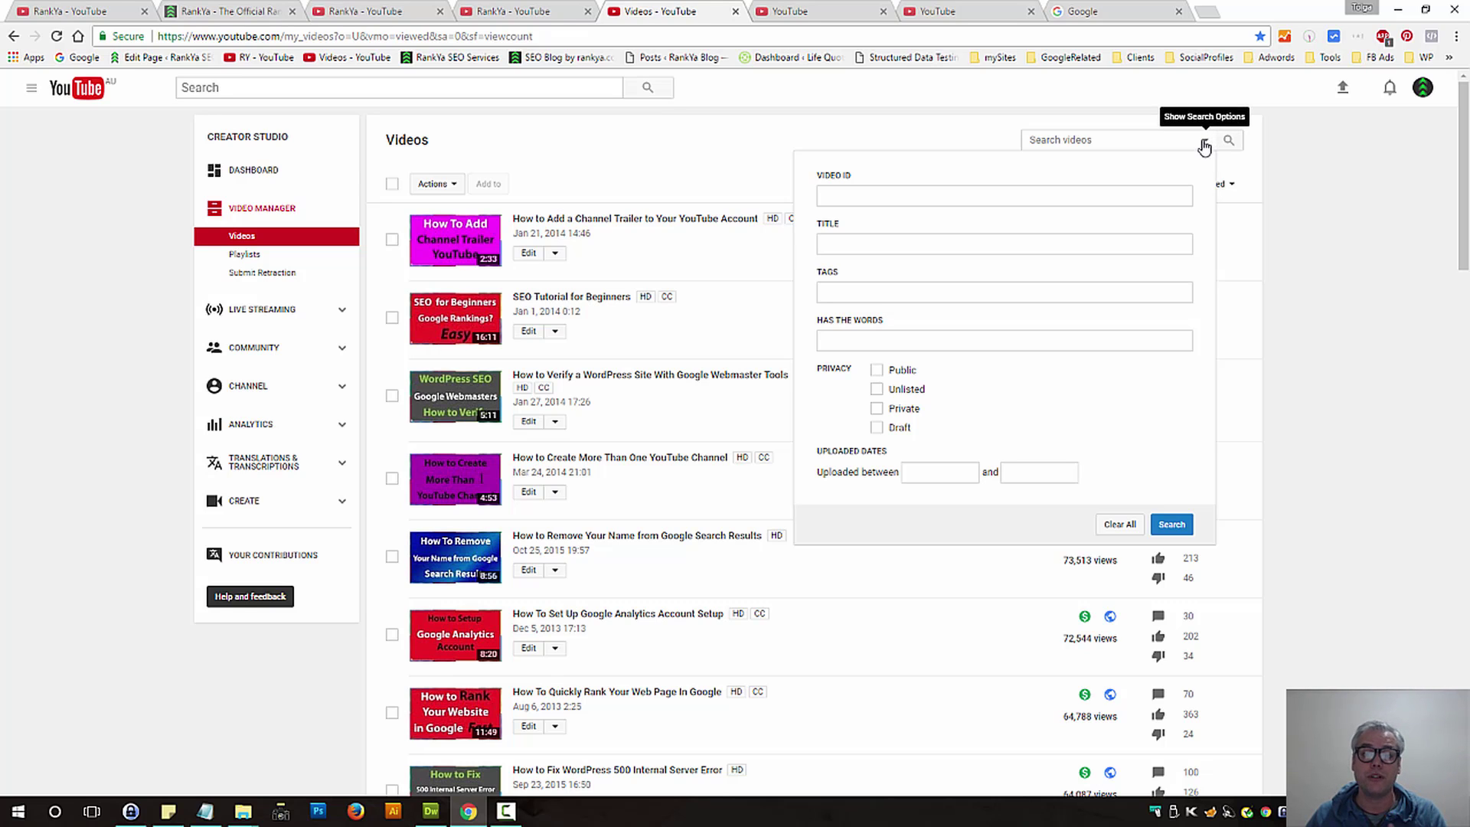
{"action": "left_click", "coordinate": [678, 145]}
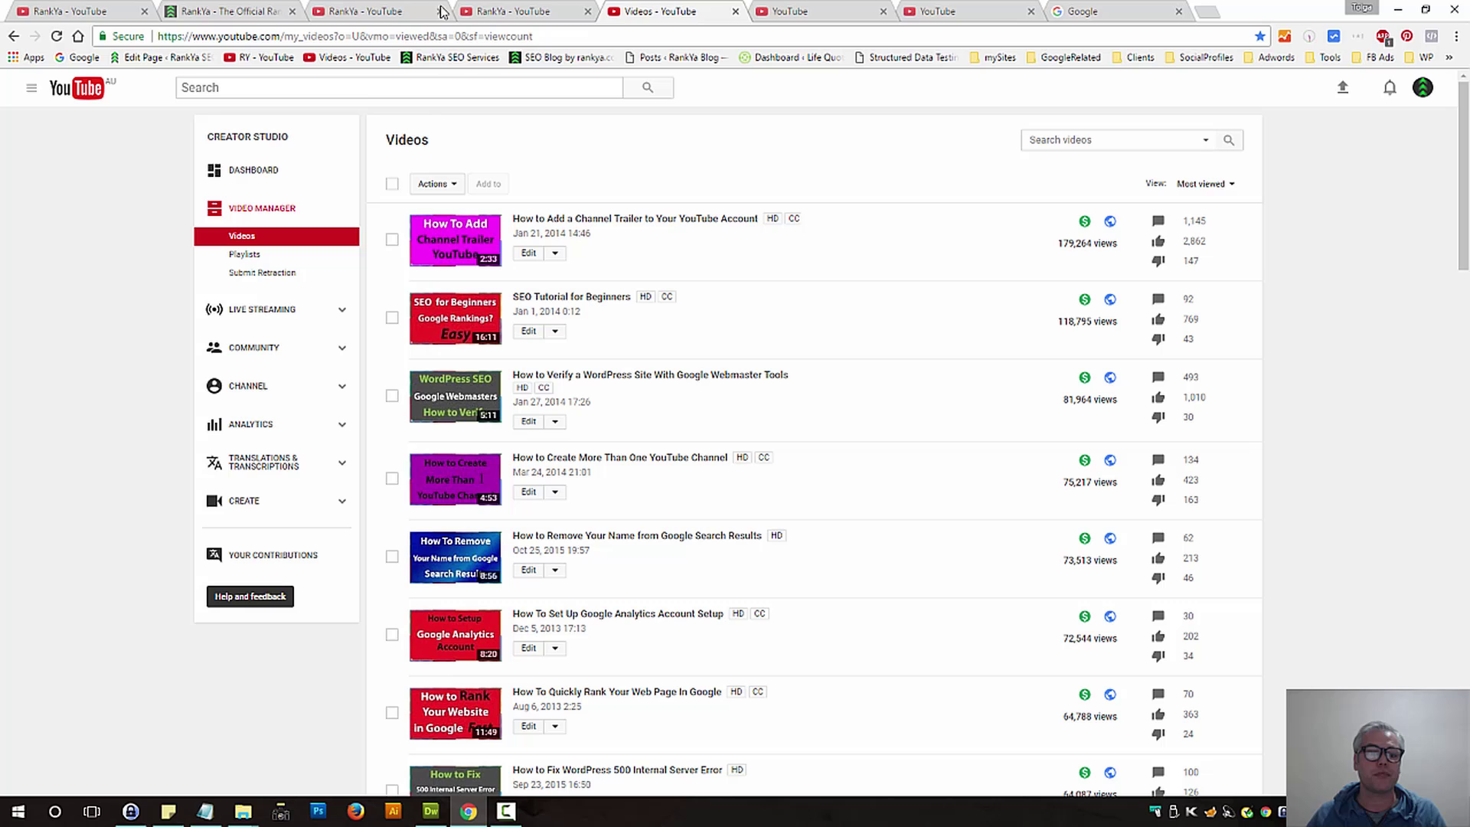
Search all of YouTube for 'SEO Tutorial for Beginners' and show the results' filters.
{"action": "left_click", "coordinate": [528, 12]}
{"action": "left_click", "coordinate": [225, 88]}
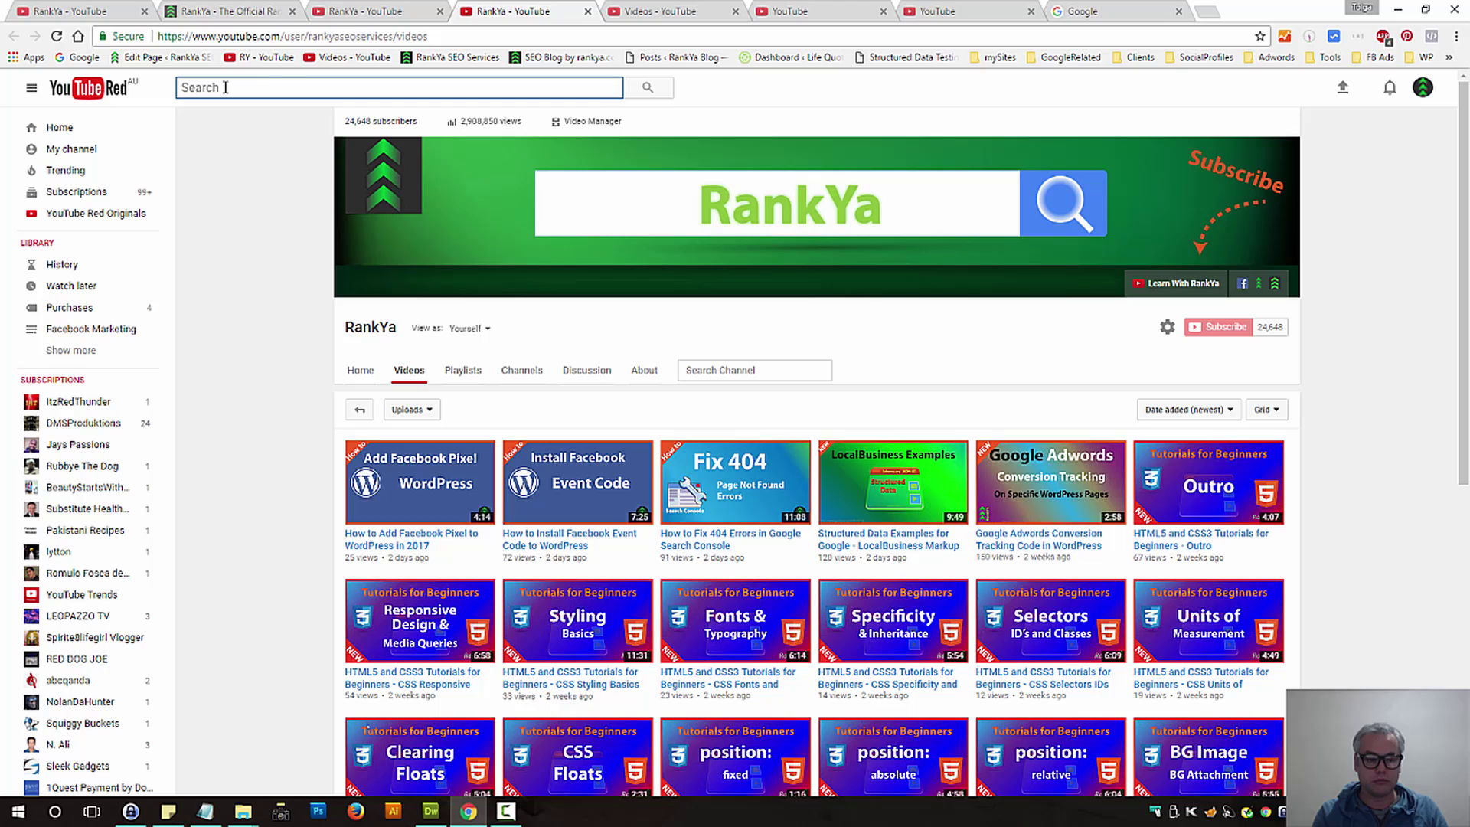
{"action": "type", "text": "SEO Tutorial for Beginners"}
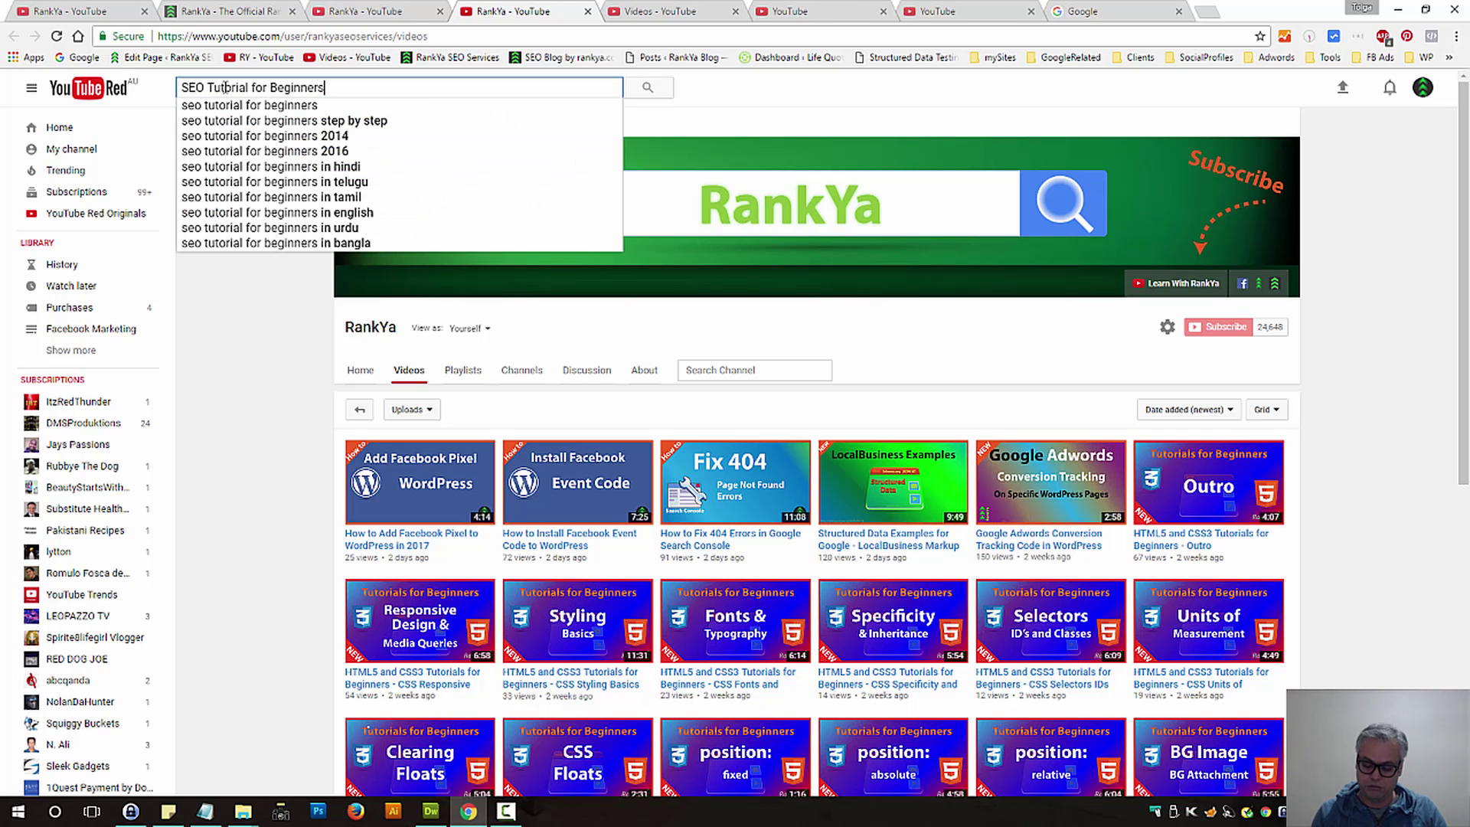
{"action": "key", "text": "Return"}
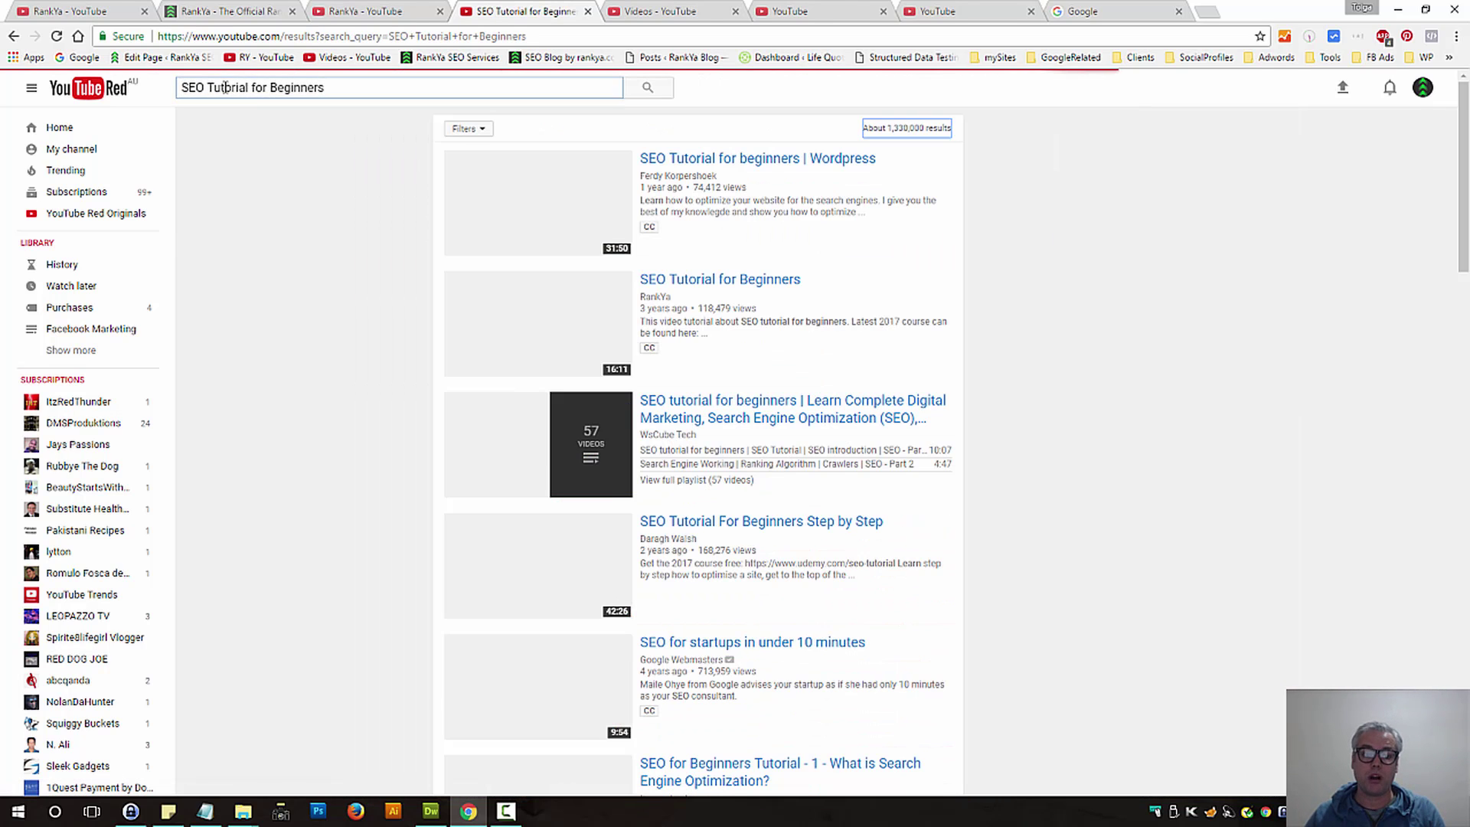
{"action": "left_click", "coordinate": [466, 129]}
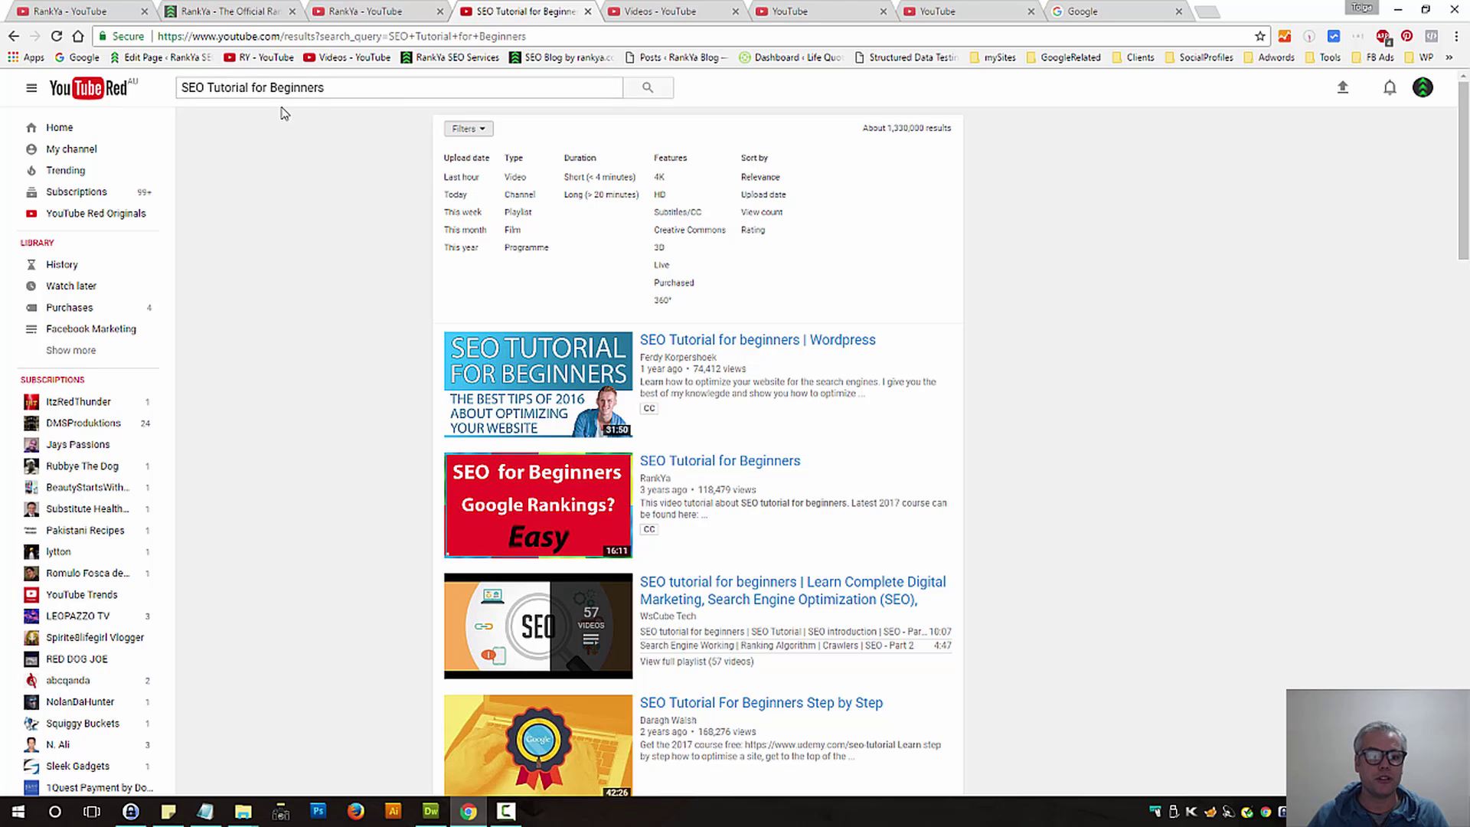
Search YouTube for 'rankya' and filter the results to channels only.
{"action": "left_click_drag", "start_coordinate": [327, 89], "coordinate": [170, 102]}
{"action": "type", "text": "rankya"}
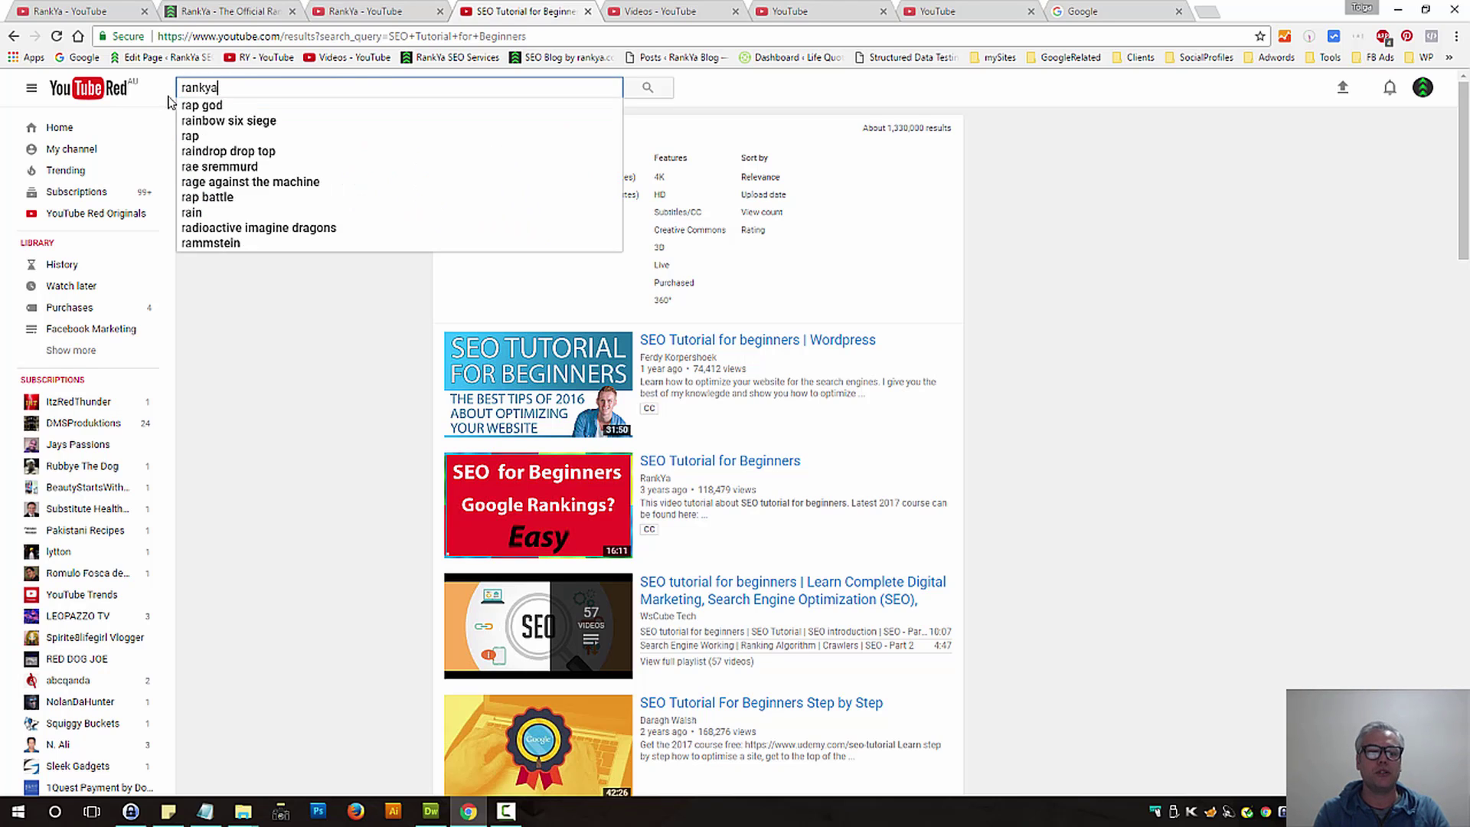
{"action": "key", "text": "Return"}
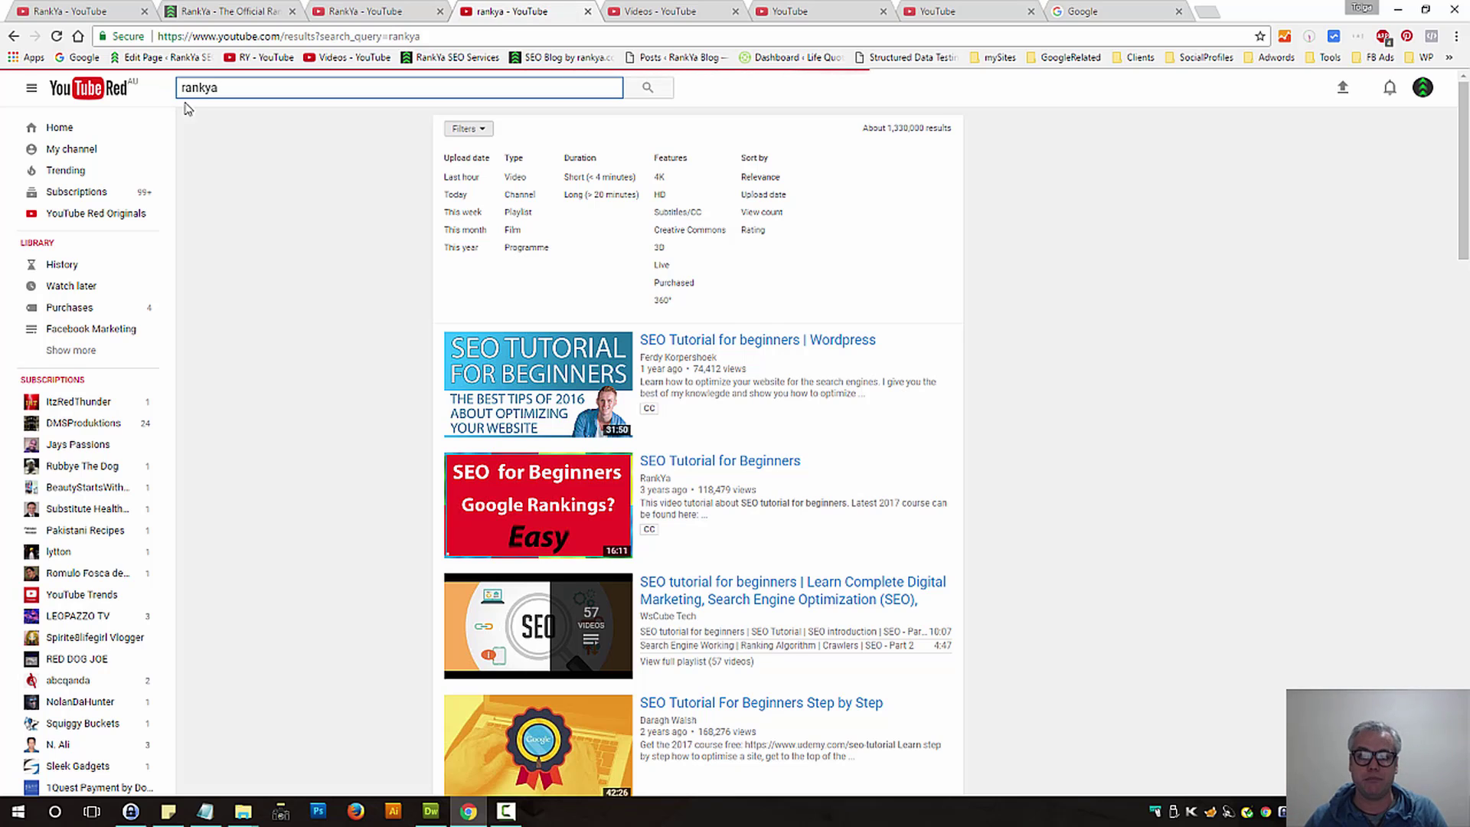
{"action": "left_click", "coordinate": [483, 131]}
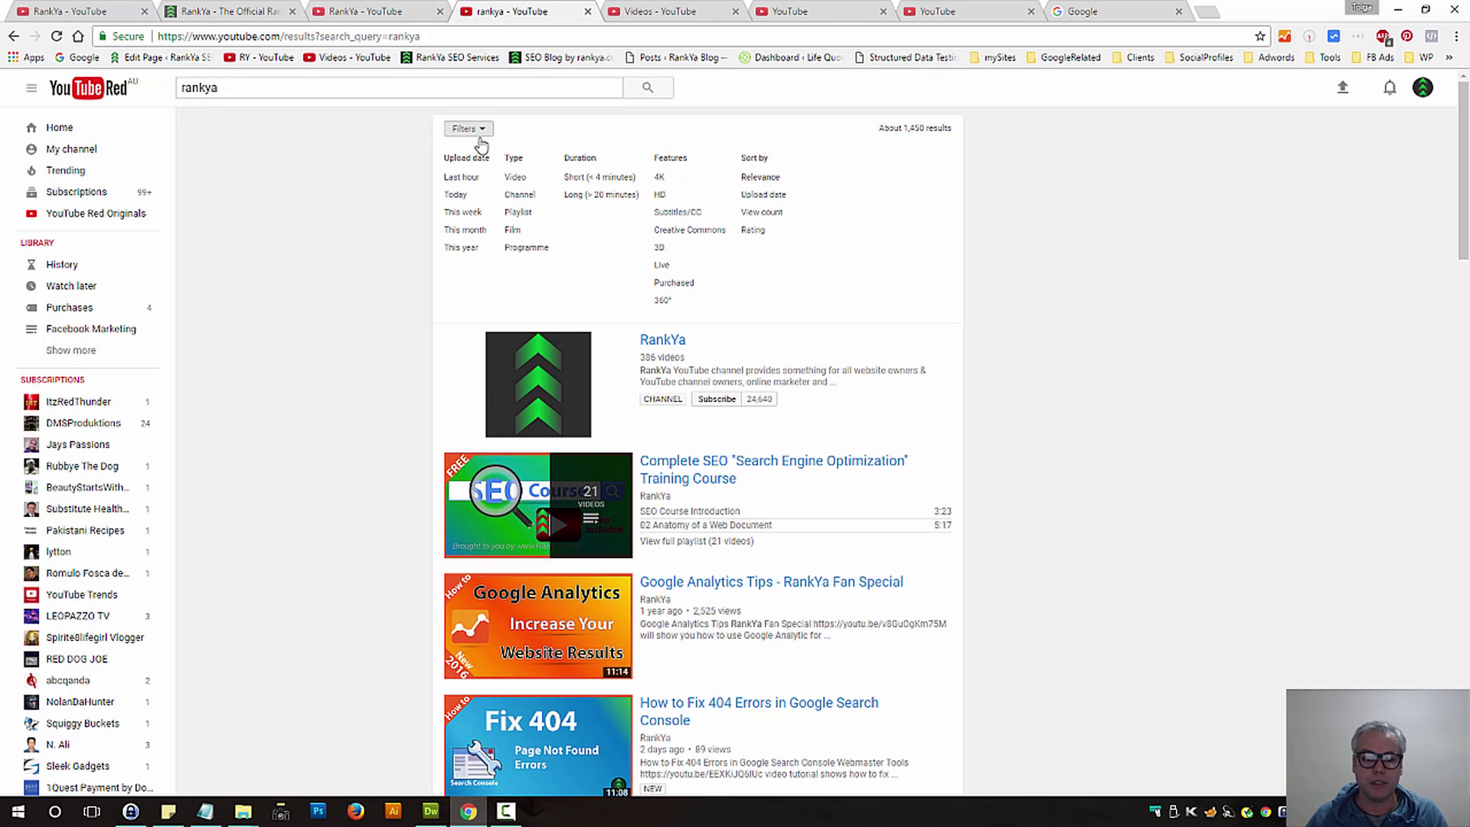
{"action": "left_click", "coordinate": [517, 196]}
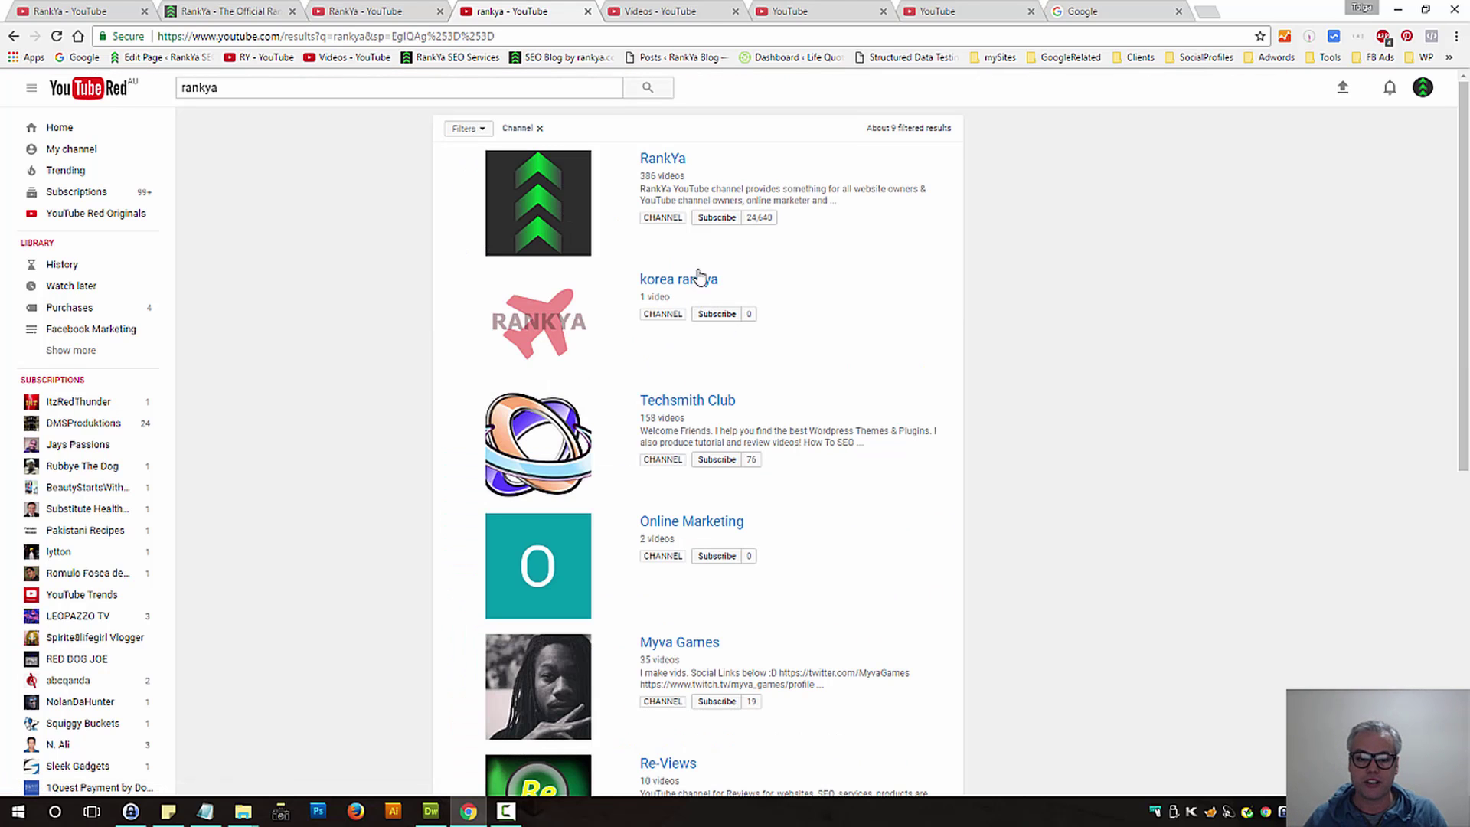
Remove the Channel filter from the rankya results and show the filter options again.
{"action": "scroll", "coordinate": [820, 561], "scroll_direction": "down", "scroll_amount": 5}
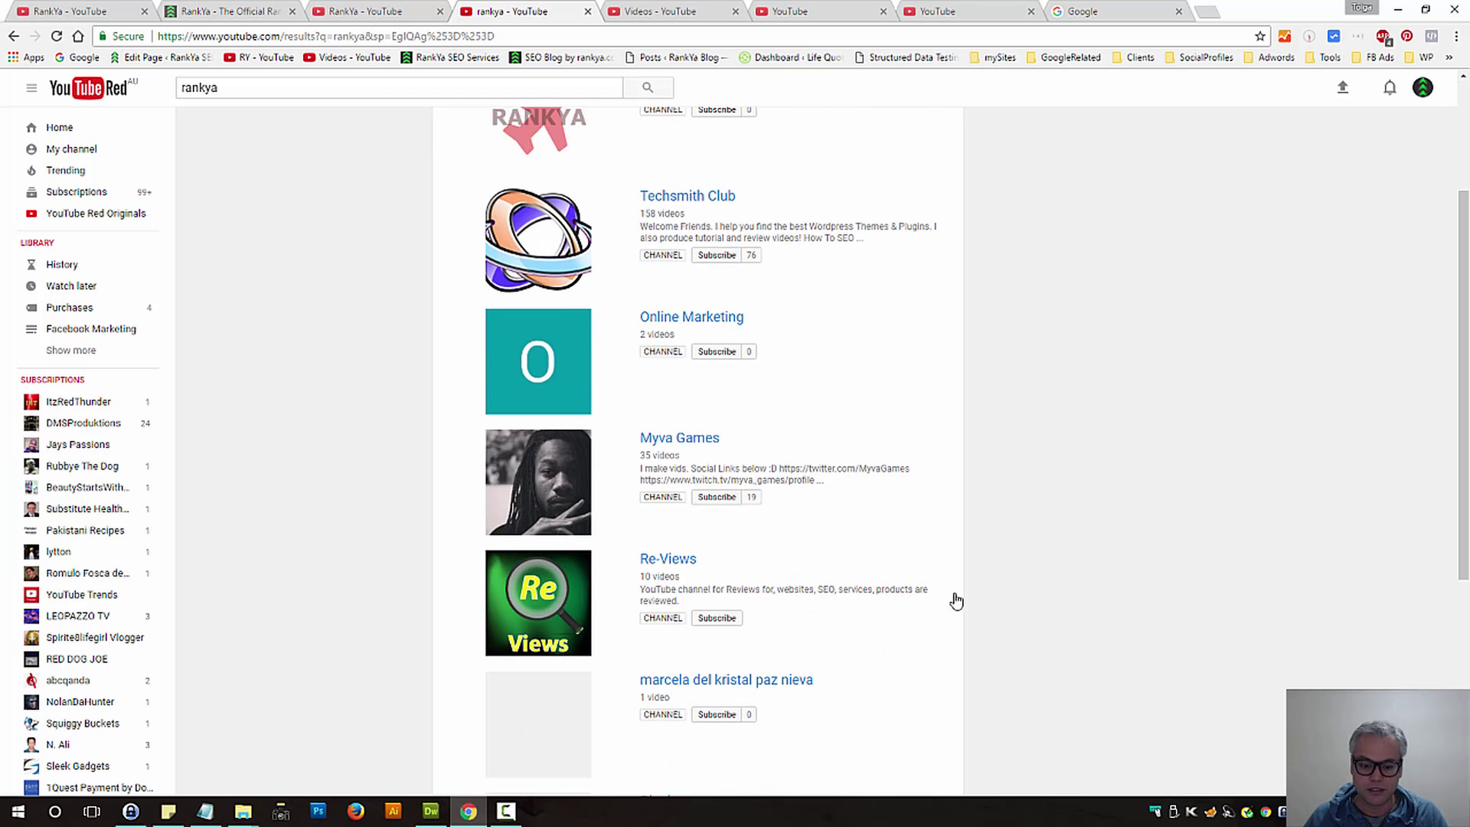
{"action": "scroll", "coordinate": [972, 571], "scroll_direction": "down", "scroll_amount": 2}
{"action": "scroll", "coordinate": [1010, 557], "scroll_direction": "up", "scroll_amount": 6}
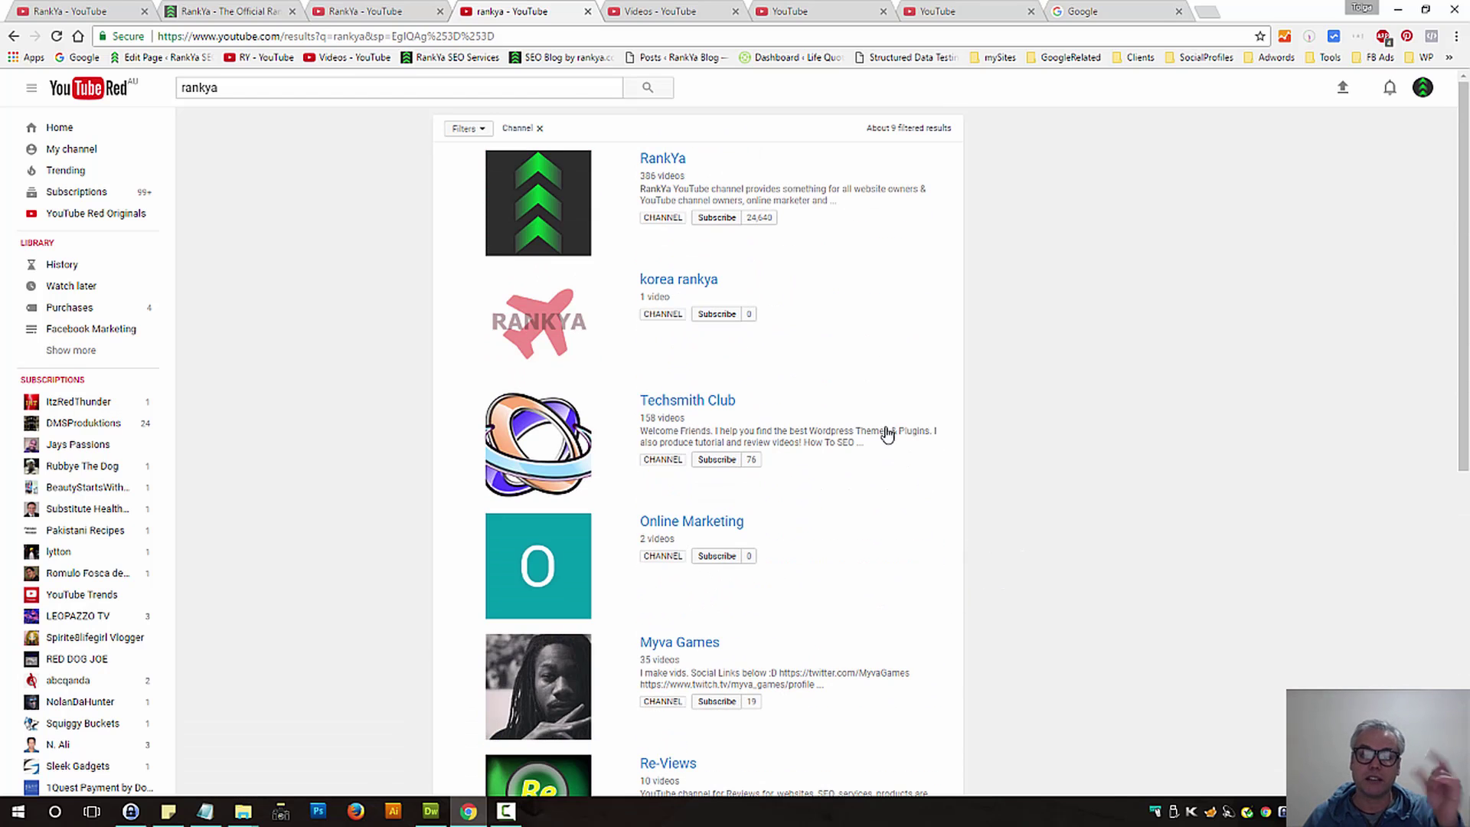
{"action": "left_click", "coordinate": [484, 129]}
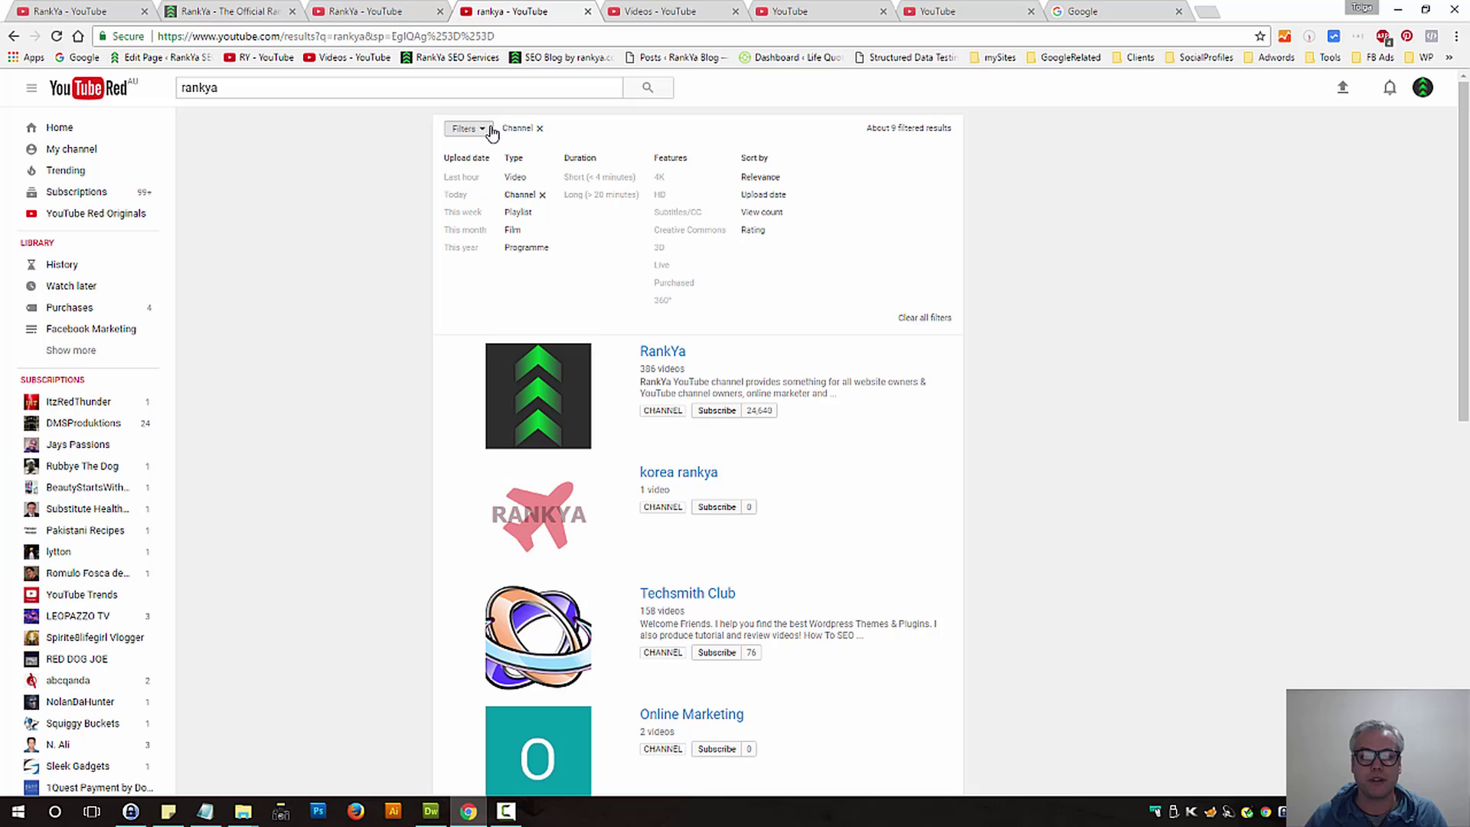
{"action": "left_click", "coordinate": [539, 128]}
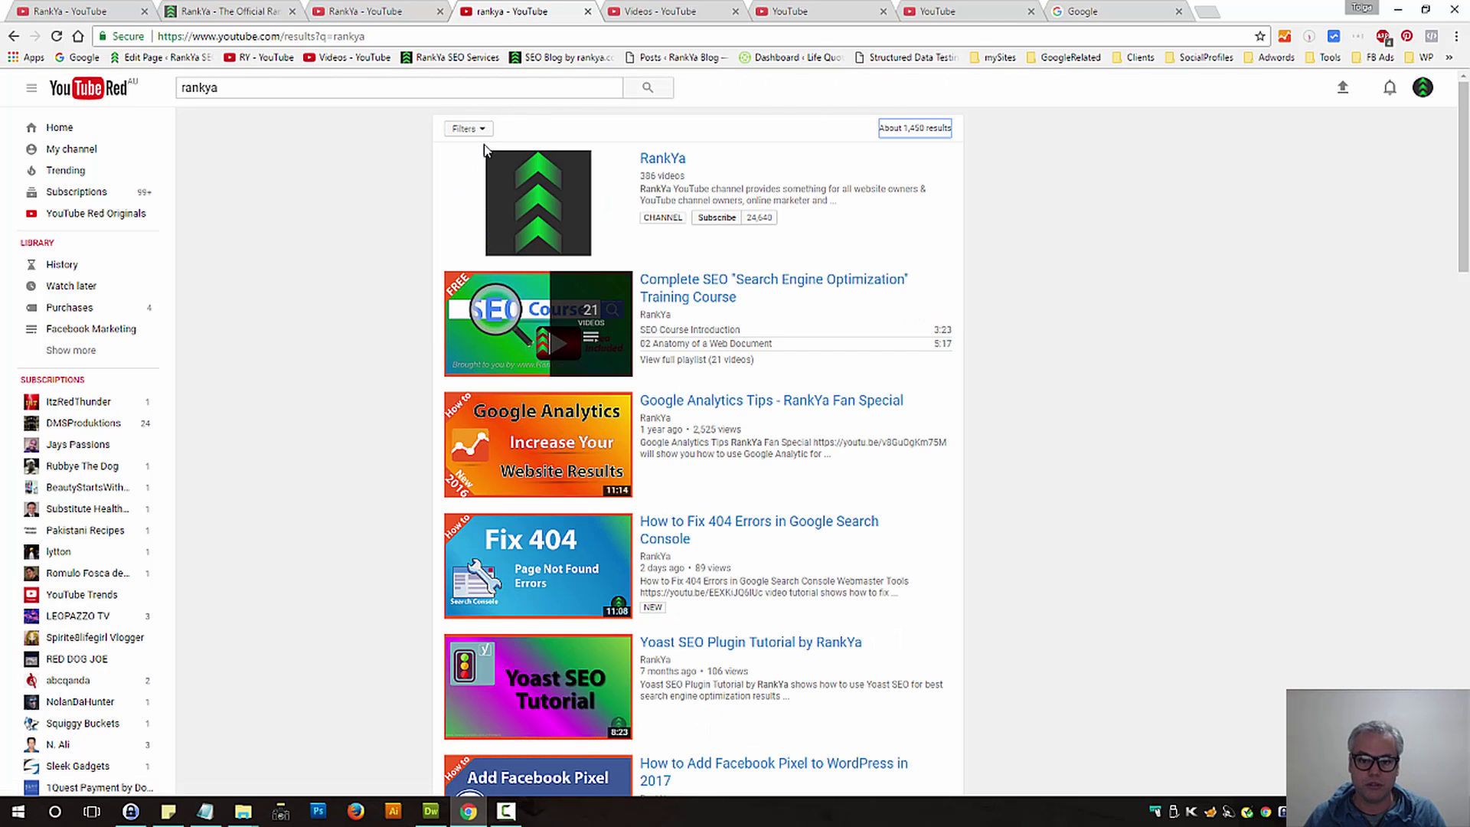
{"action": "left_click", "coordinate": [483, 130]}
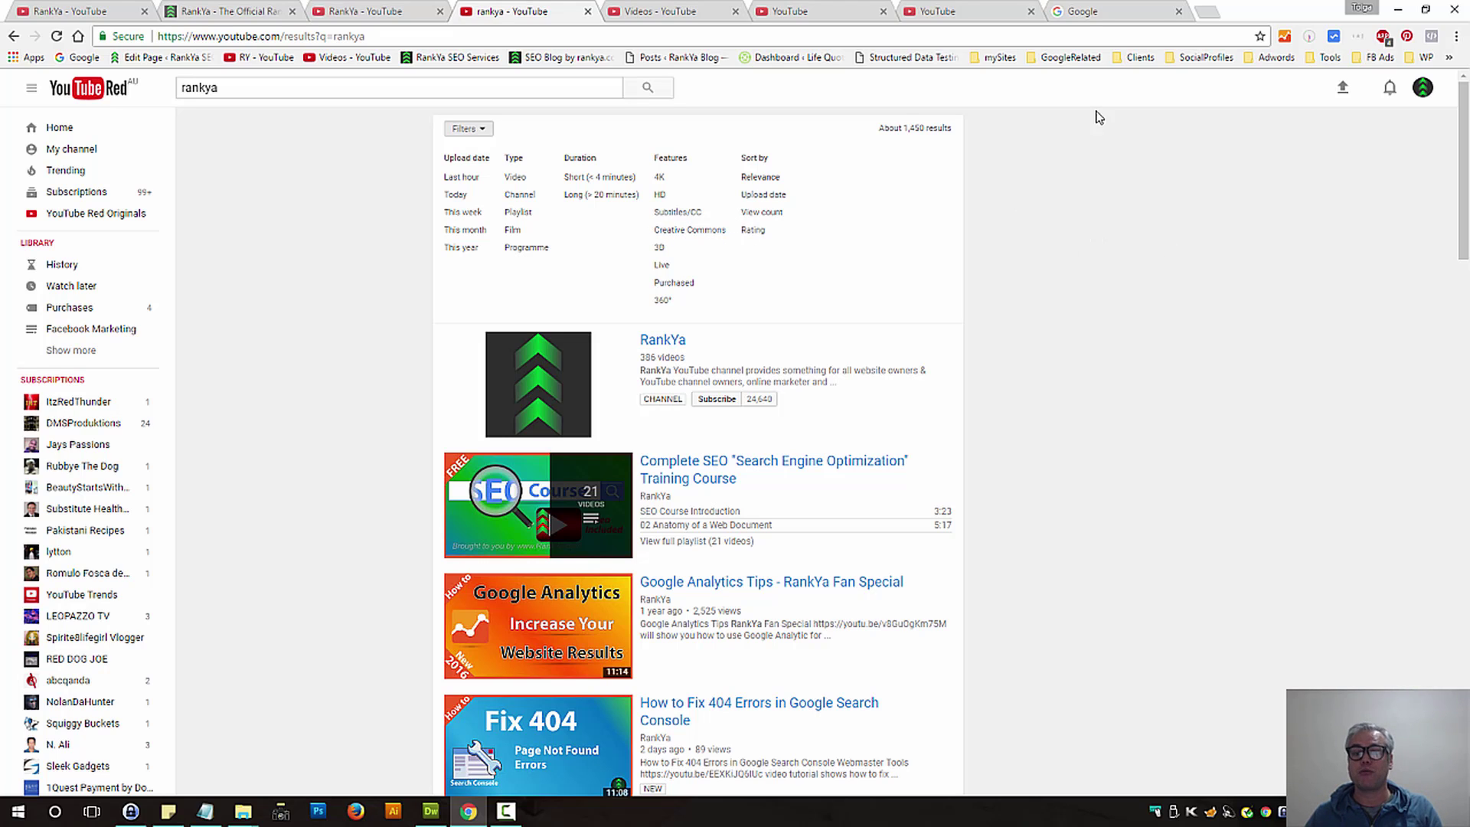
Google 'rankya inurl:youtube', fixing the stray space in 'youtub e' and rerunning it.
{"action": "left_click", "coordinate": [1082, 23]}
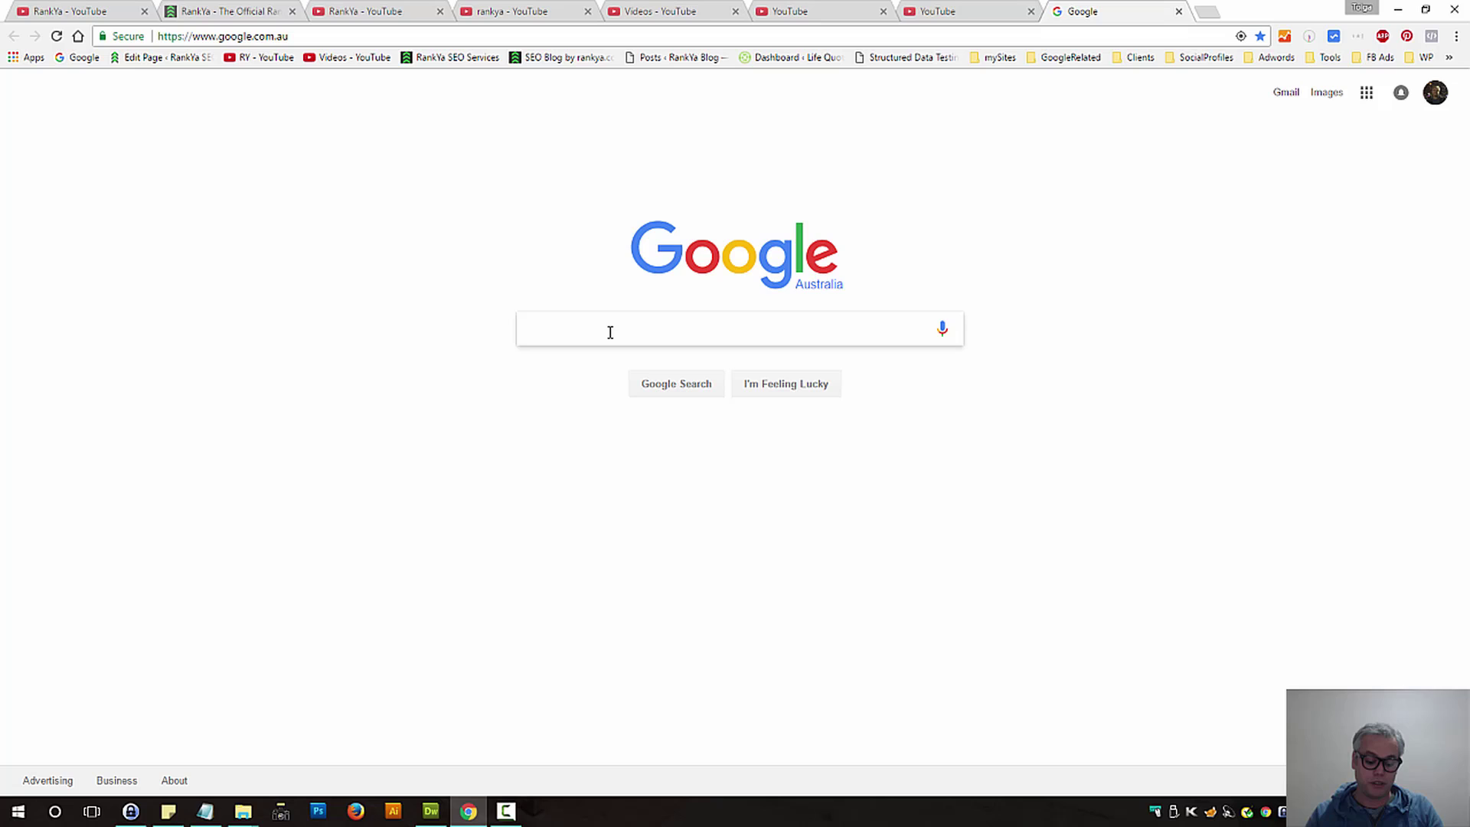
{"action": "type", "text": "rankya "}
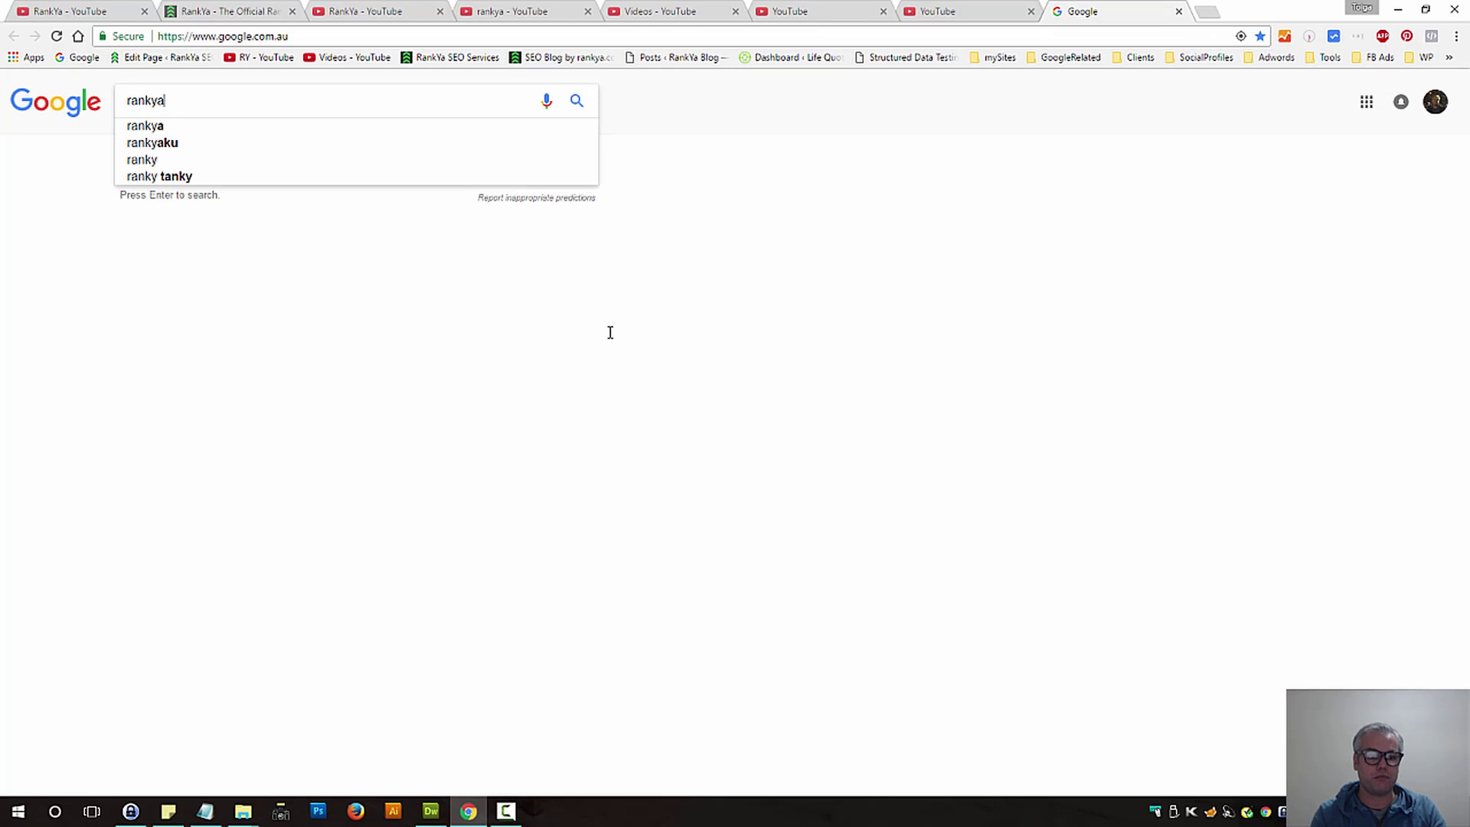
{"action": "type", "text": "inurl"}
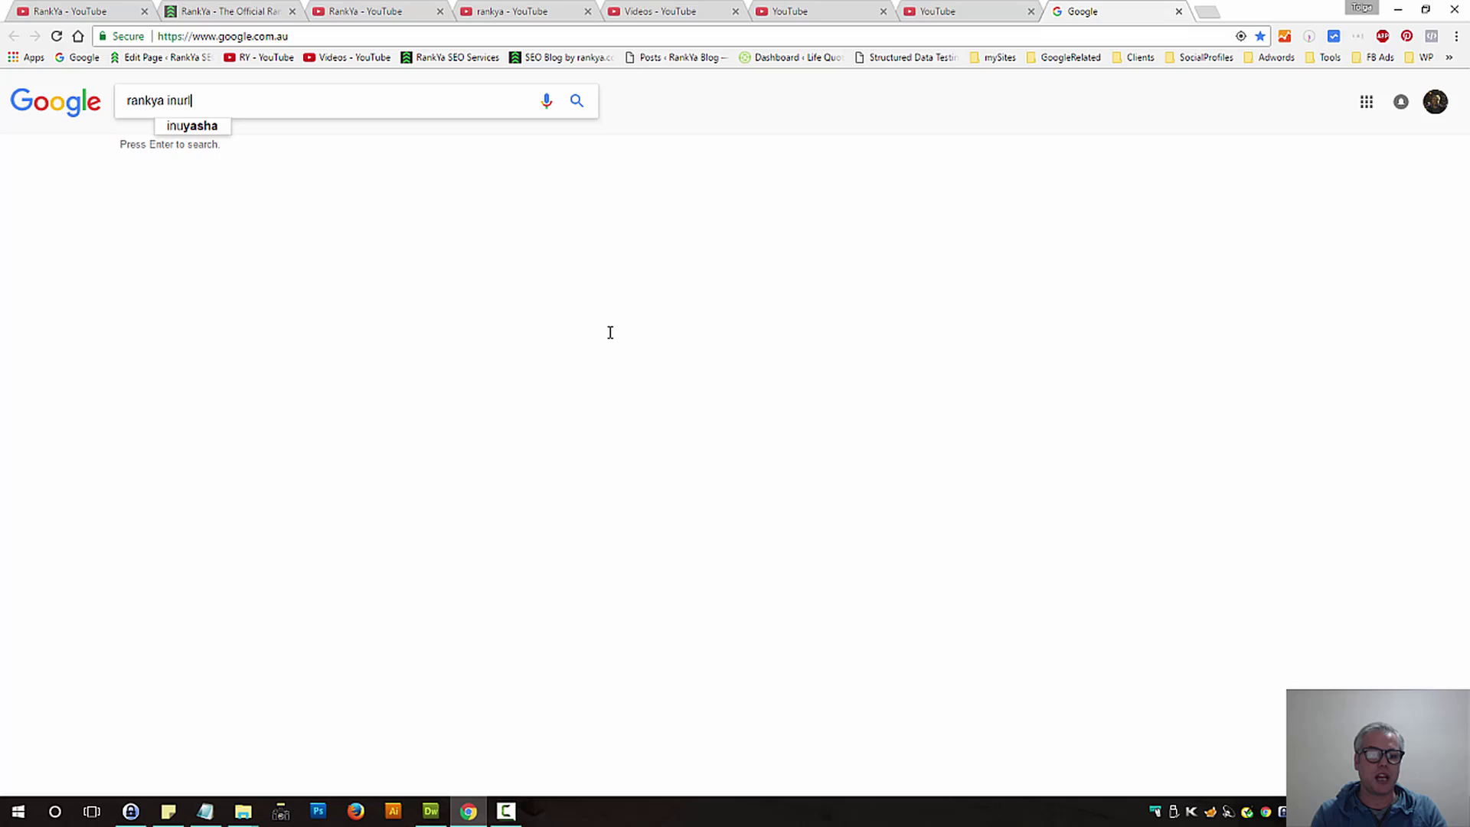
{"action": "type", "text": ":youtub e"}
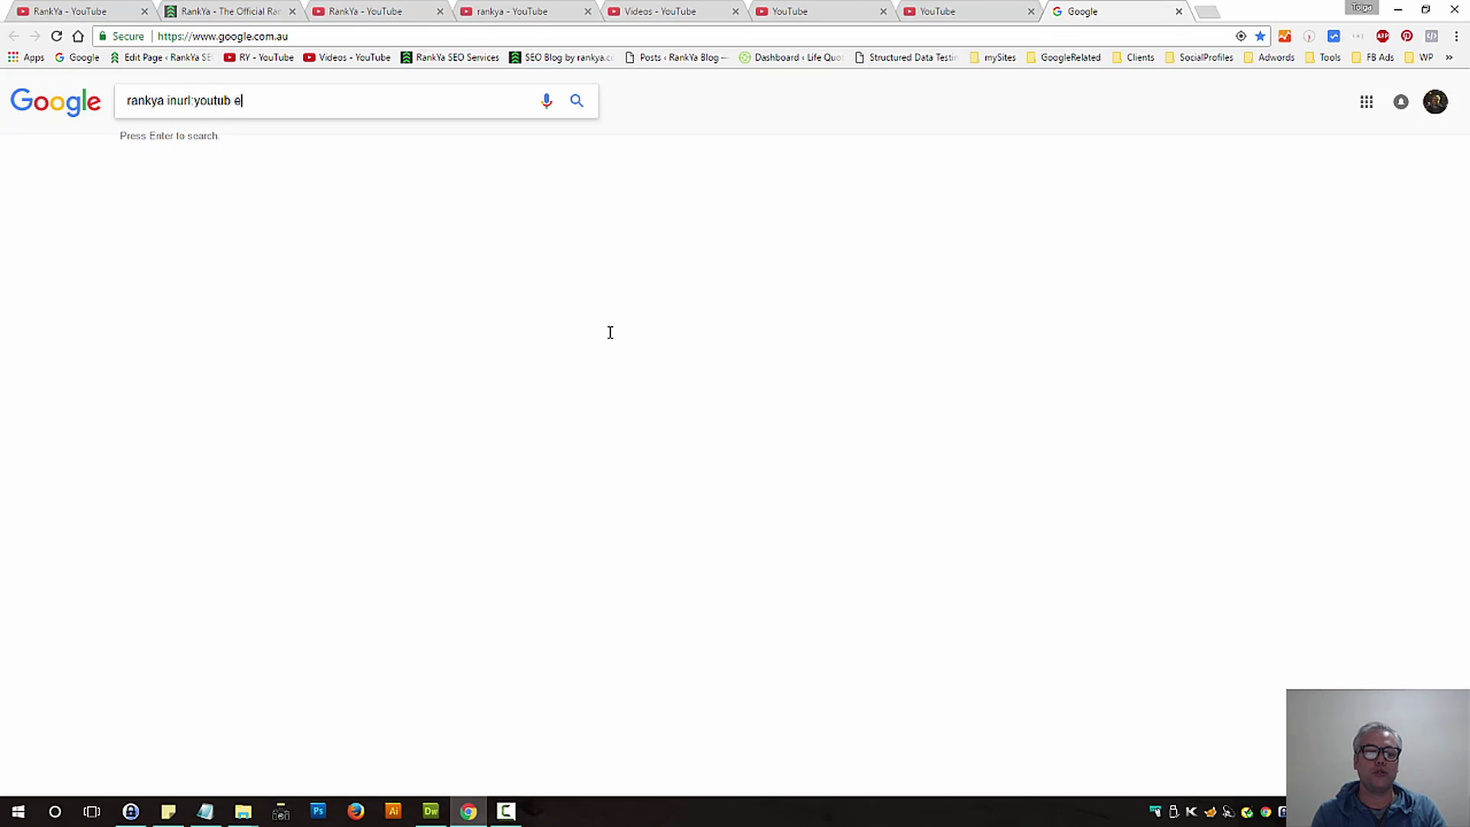
{"action": "key", "text": "Return"}
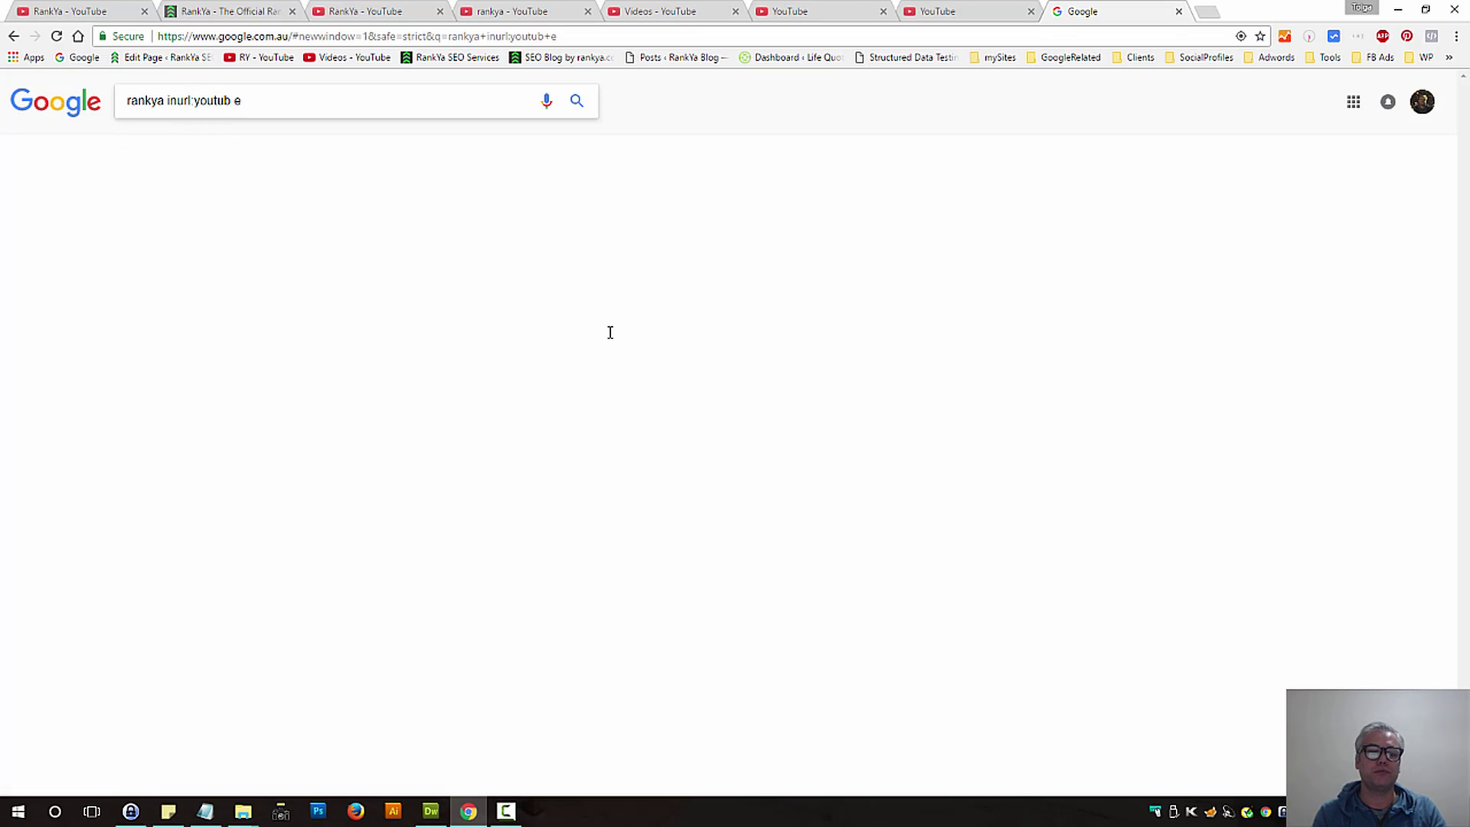
{"action": "key", "text": "Left"}
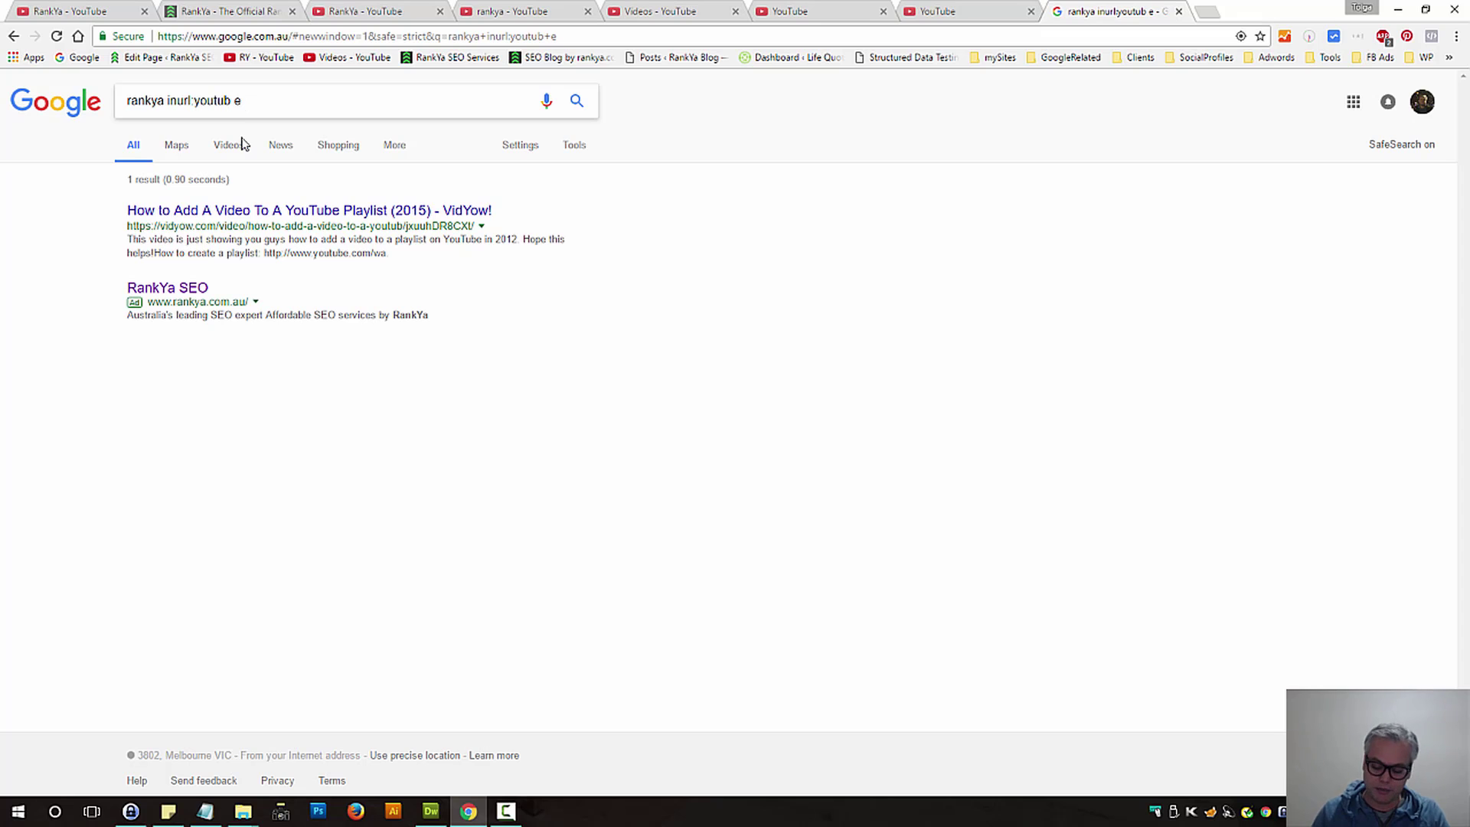
{"action": "key", "text": "BackSpace"}
{"action": "key", "text": "Return"}
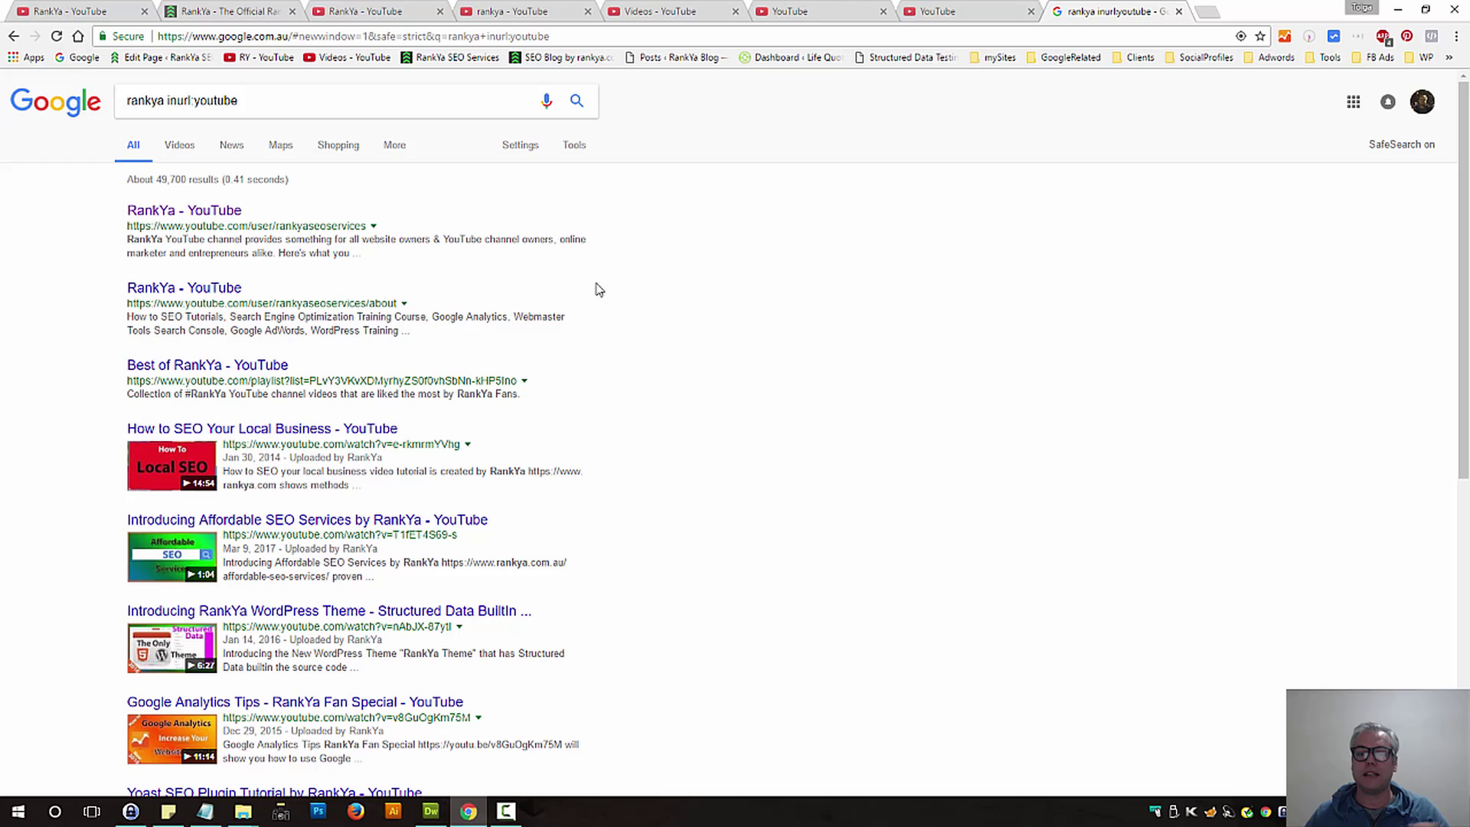
Highlight inurl:youtube in the query and youtube.com in a result address to show the match.
{"action": "left_click_drag", "start_coordinate": [166, 103], "coordinate": [67, 108]}
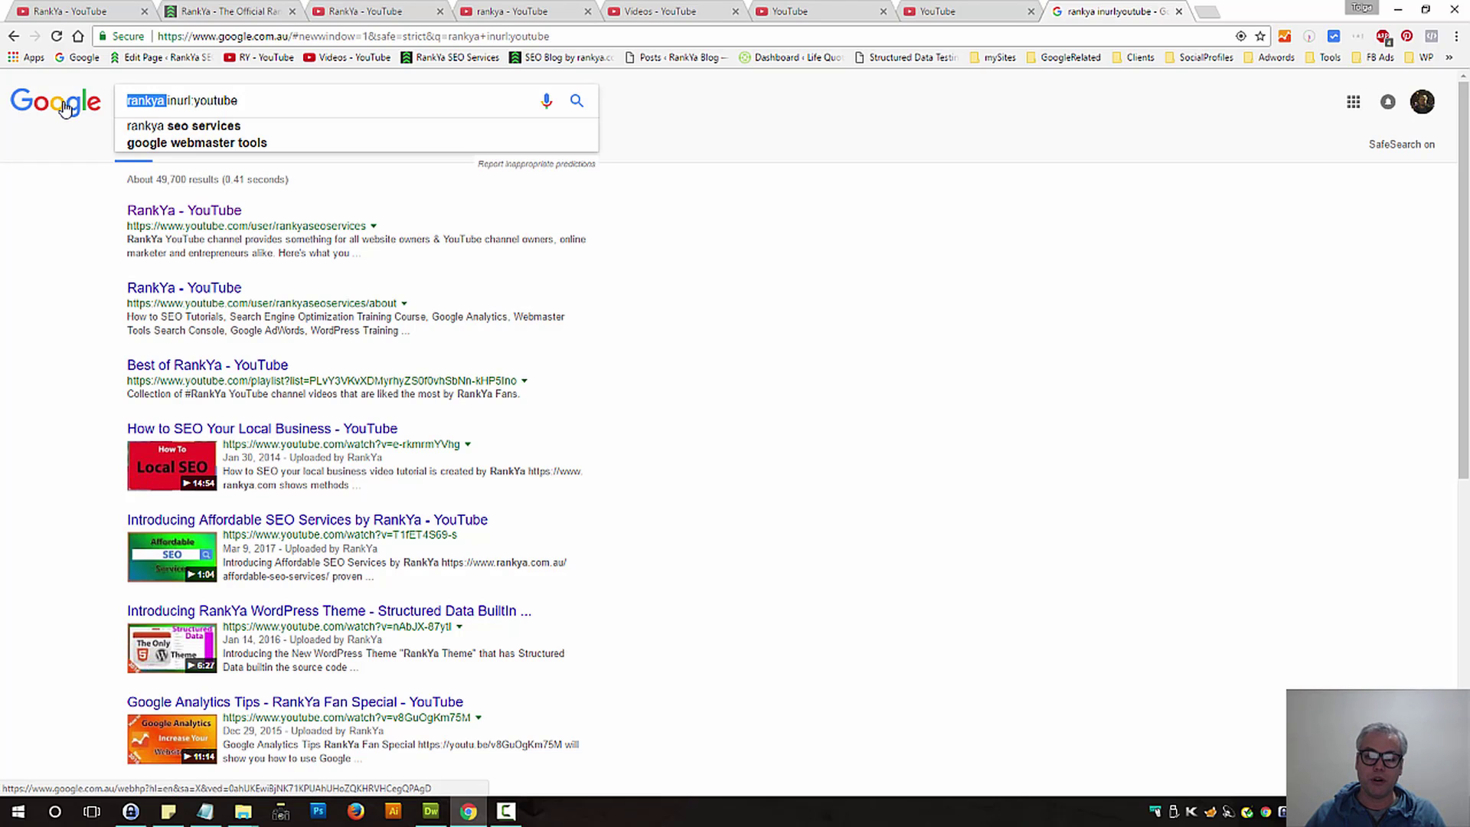
{"action": "left_click", "coordinate": [165, 102]}
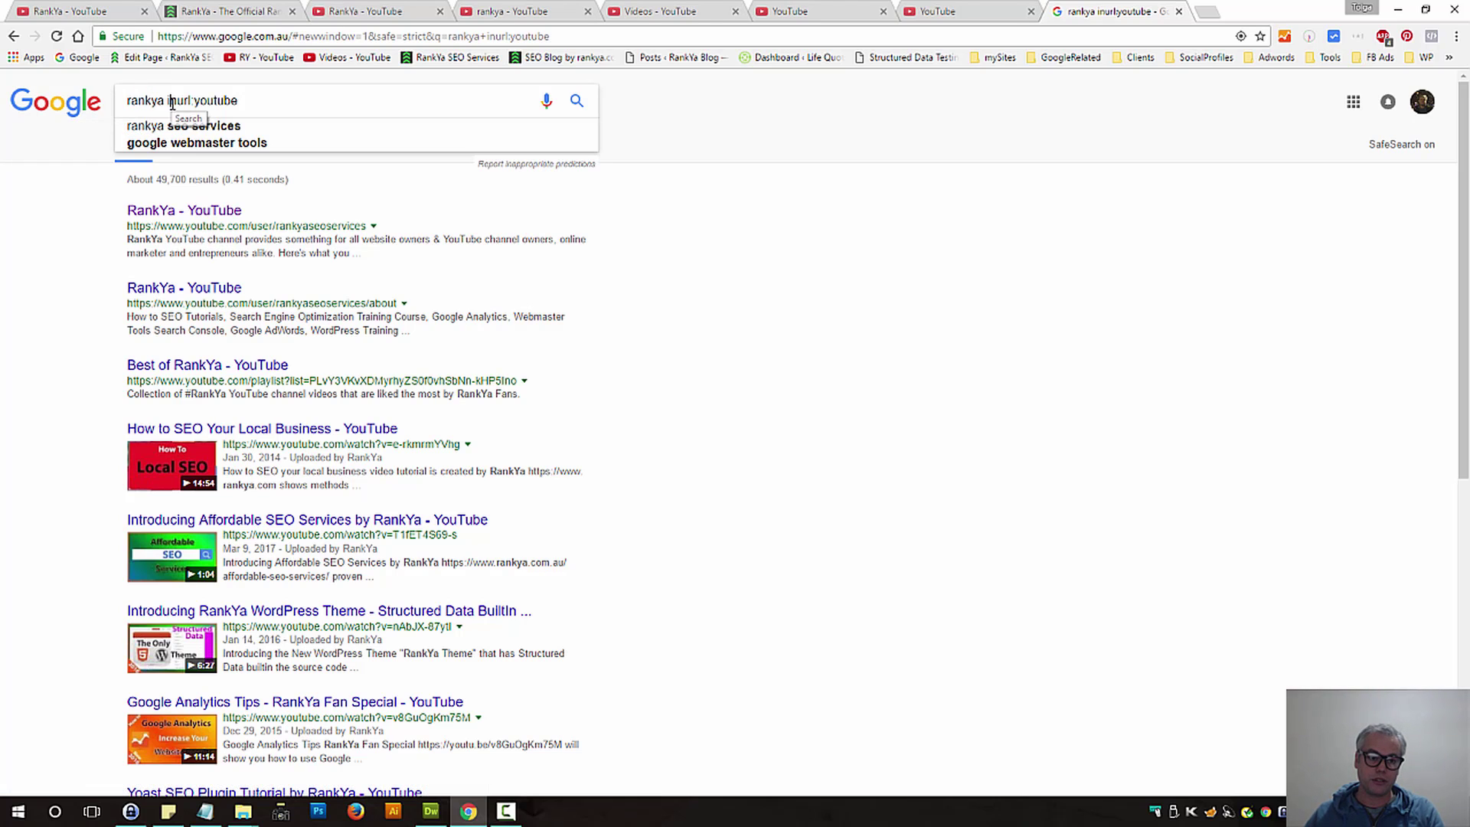
{"action": "left_click_drag", "start_coordinate": [169, 102], "coordinate": [263, 100]}
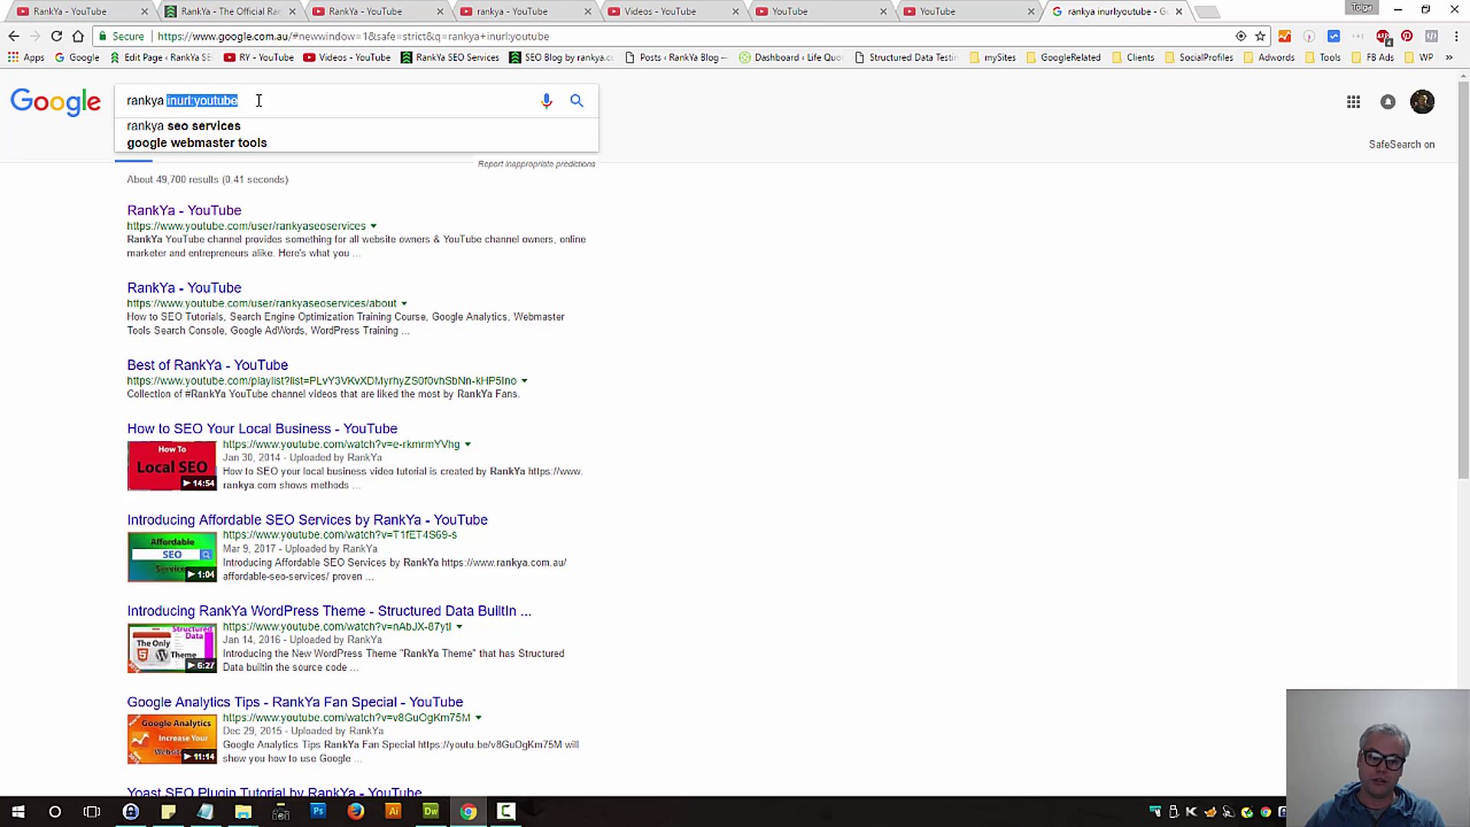
{"action": "double_click", "coordinate": [206, 100]}
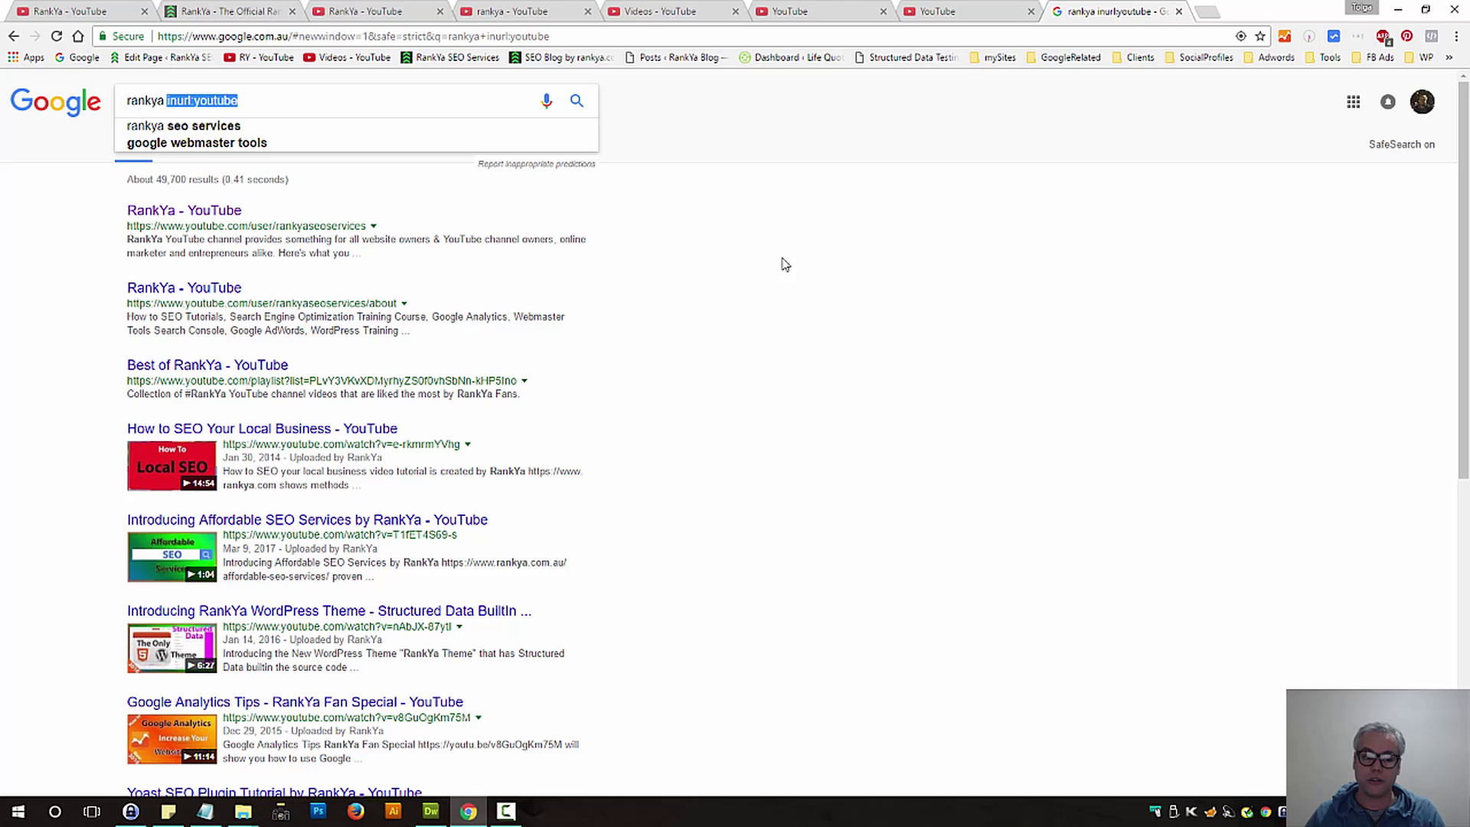
{"action": "left_click_drag", "start_coordinate": [185, 303], "coordinate": [250, 306]}
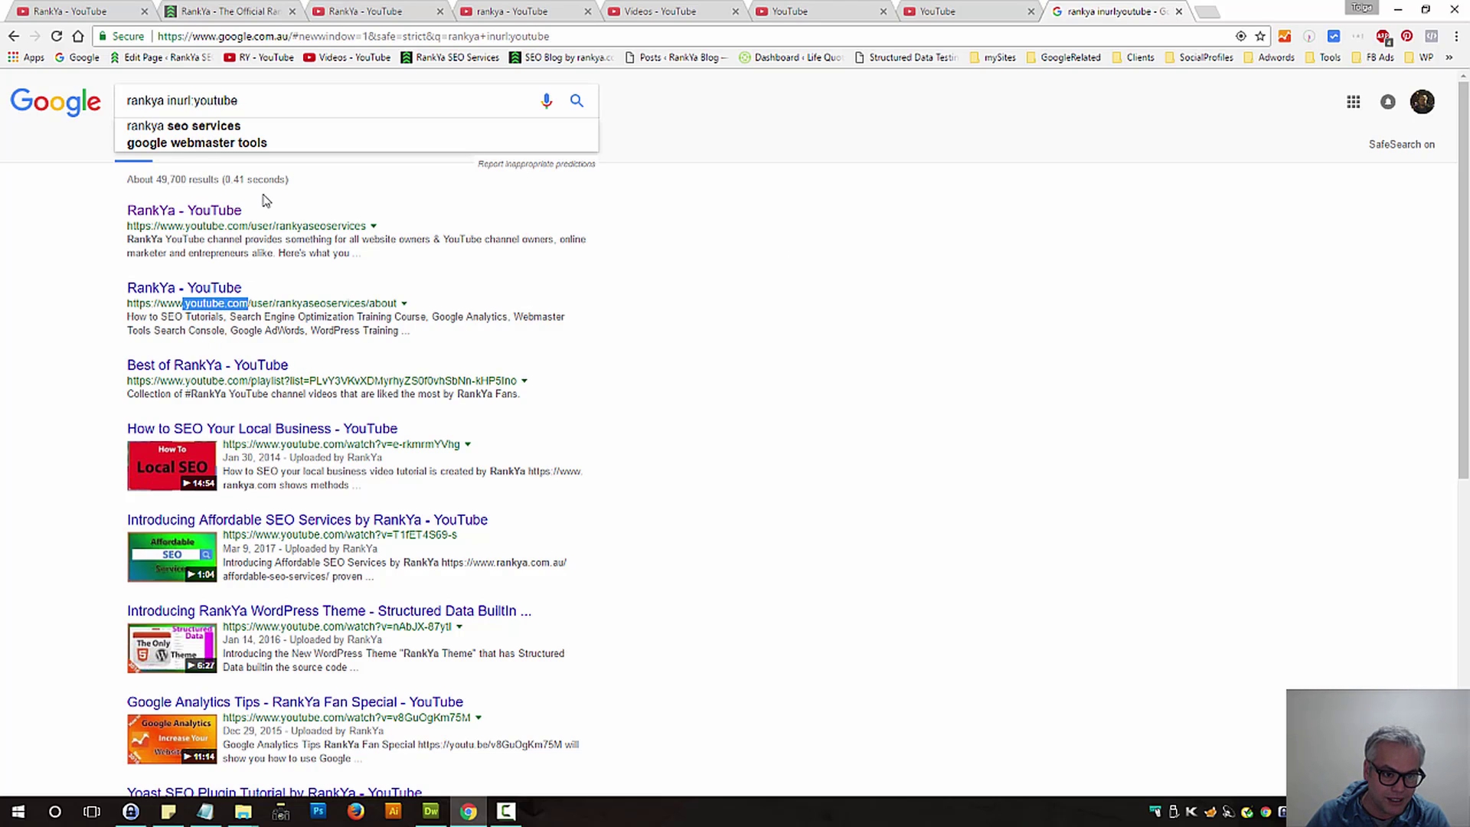
{"action": "left_click_drag", "start_coordinate": [191, 100], "coordinate": [279, 95]}
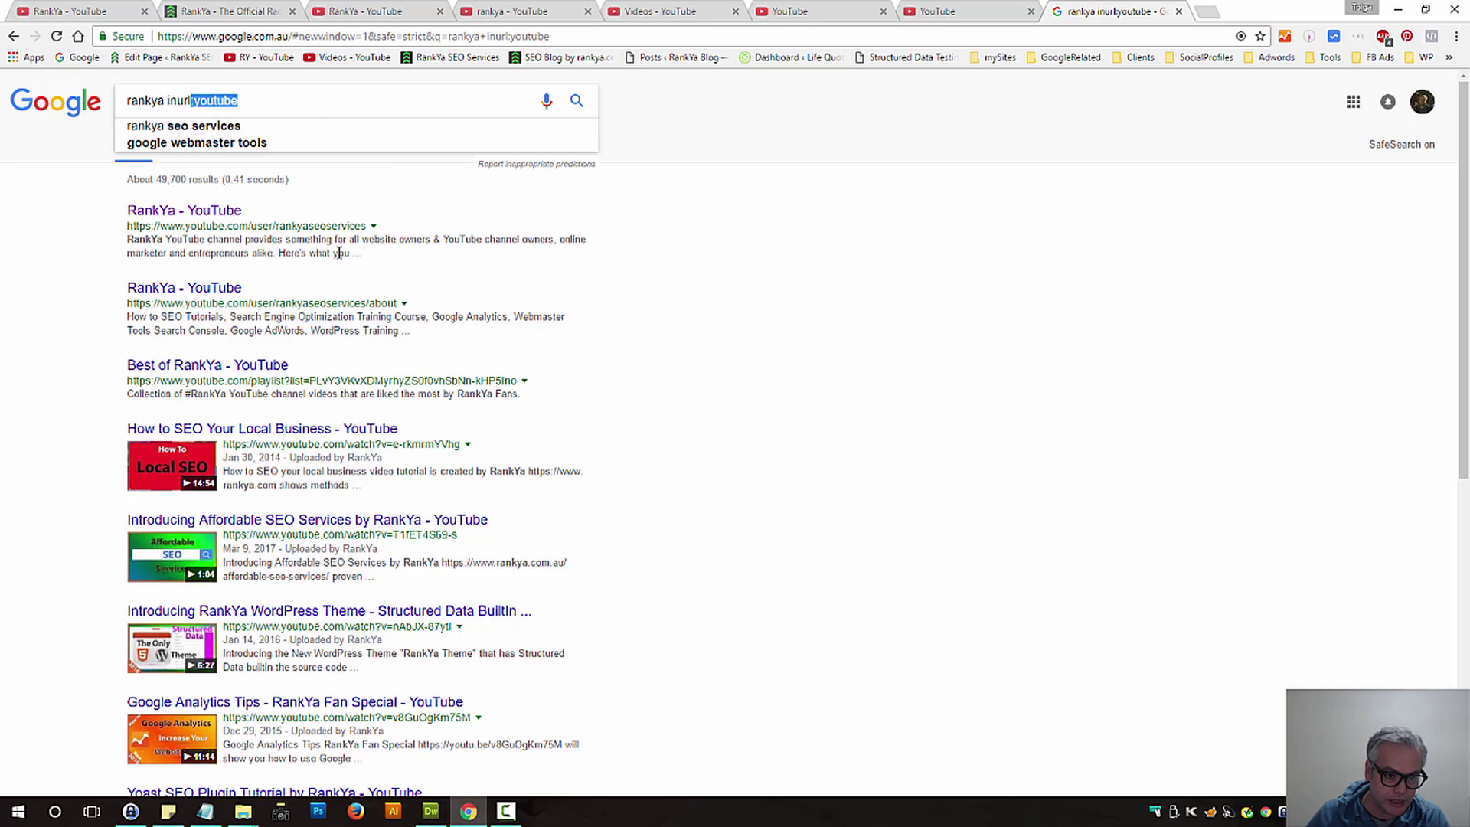
{"action": "double_click", "coordinate": [204, 304]}
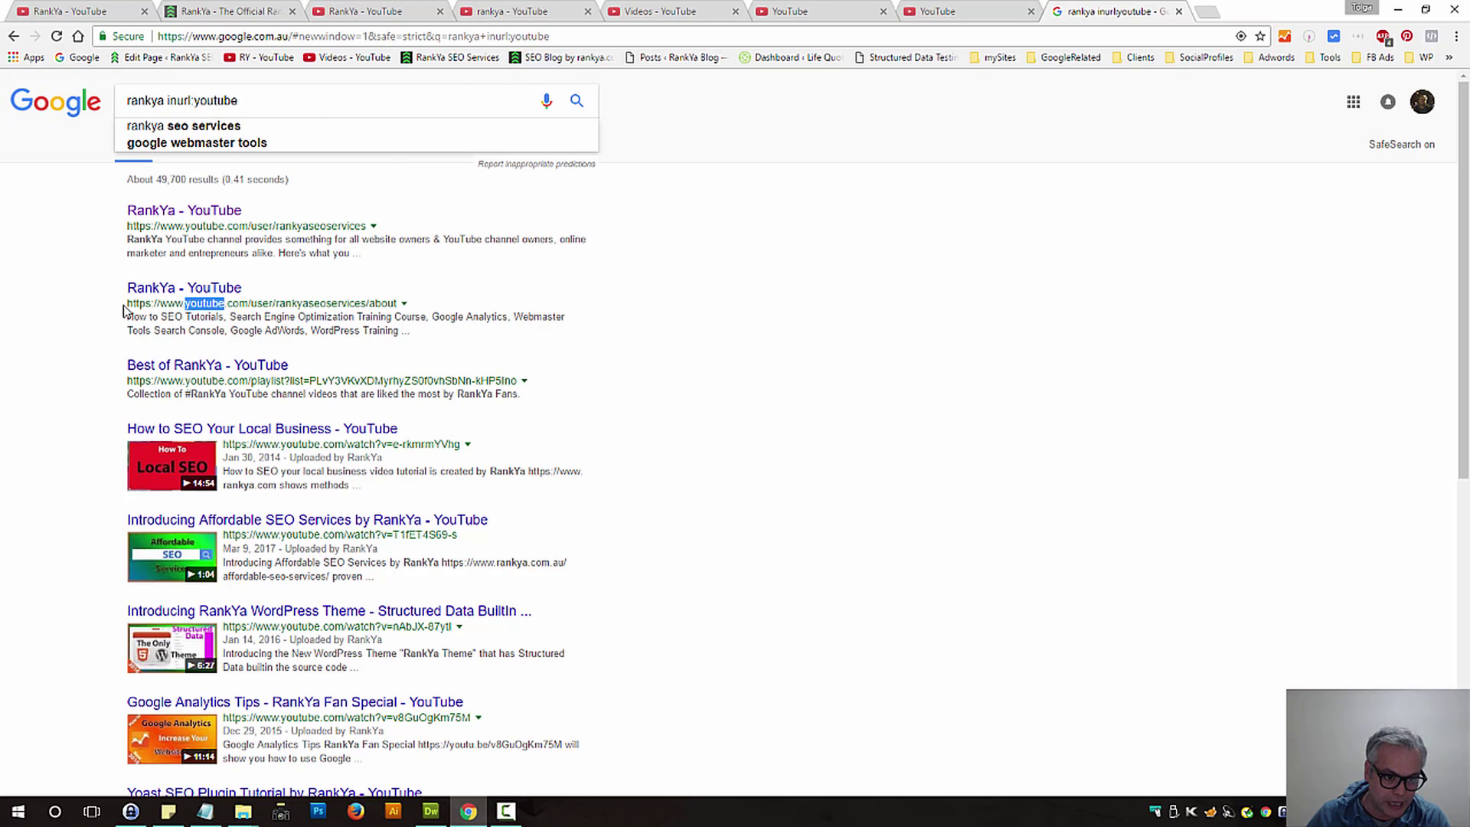
{"action": "left_click_drag", "start_coordinate": [125, 310], "coordinate": [241, 306]}
{"action": "left_click", "coordinate": [903, 291]}
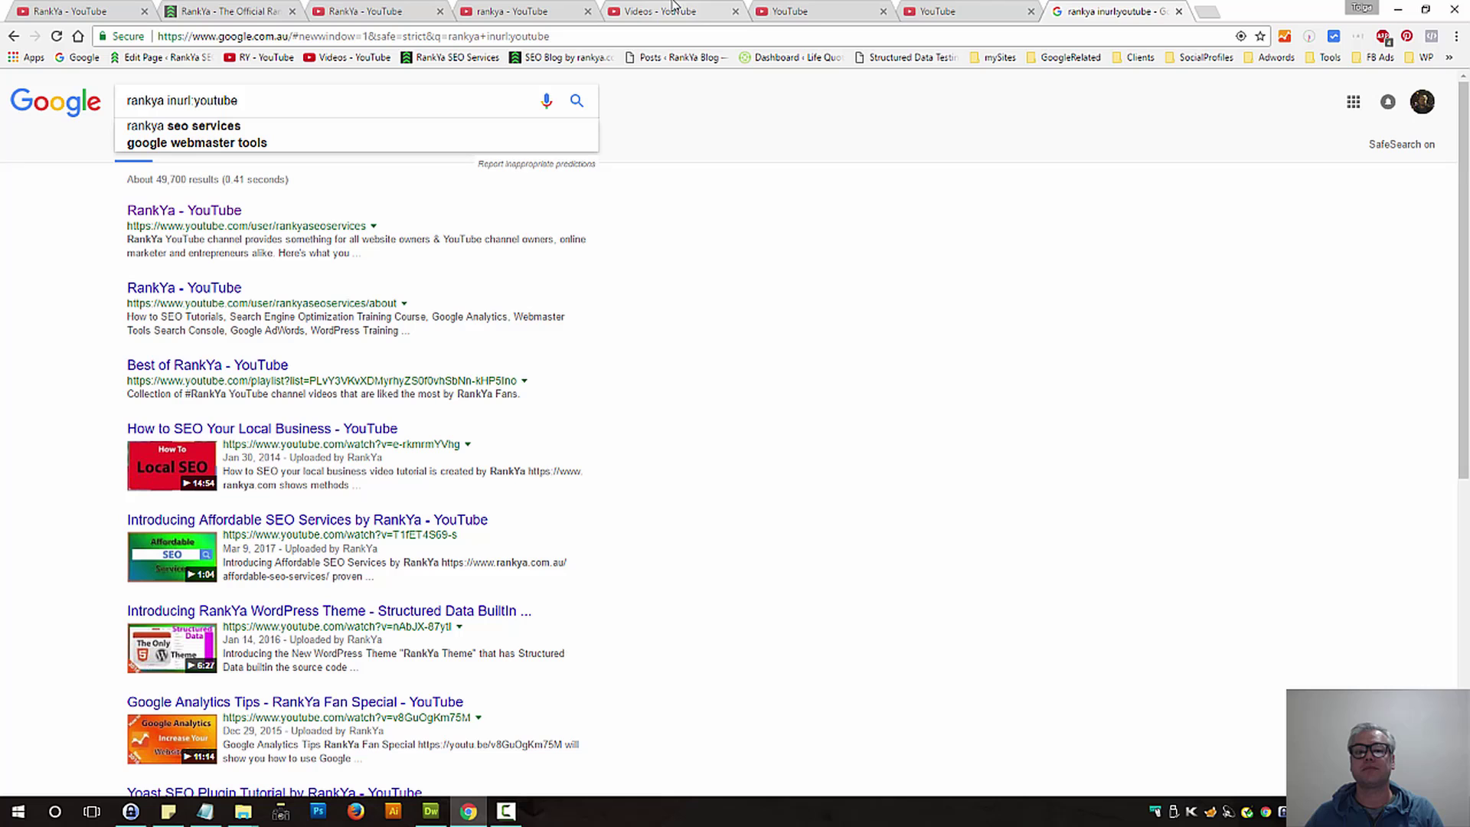
Switch from the 'rankya' search results tab to the RankYa channel home page tab.
{"action": "left_click", "coordinate": [481, 9]}
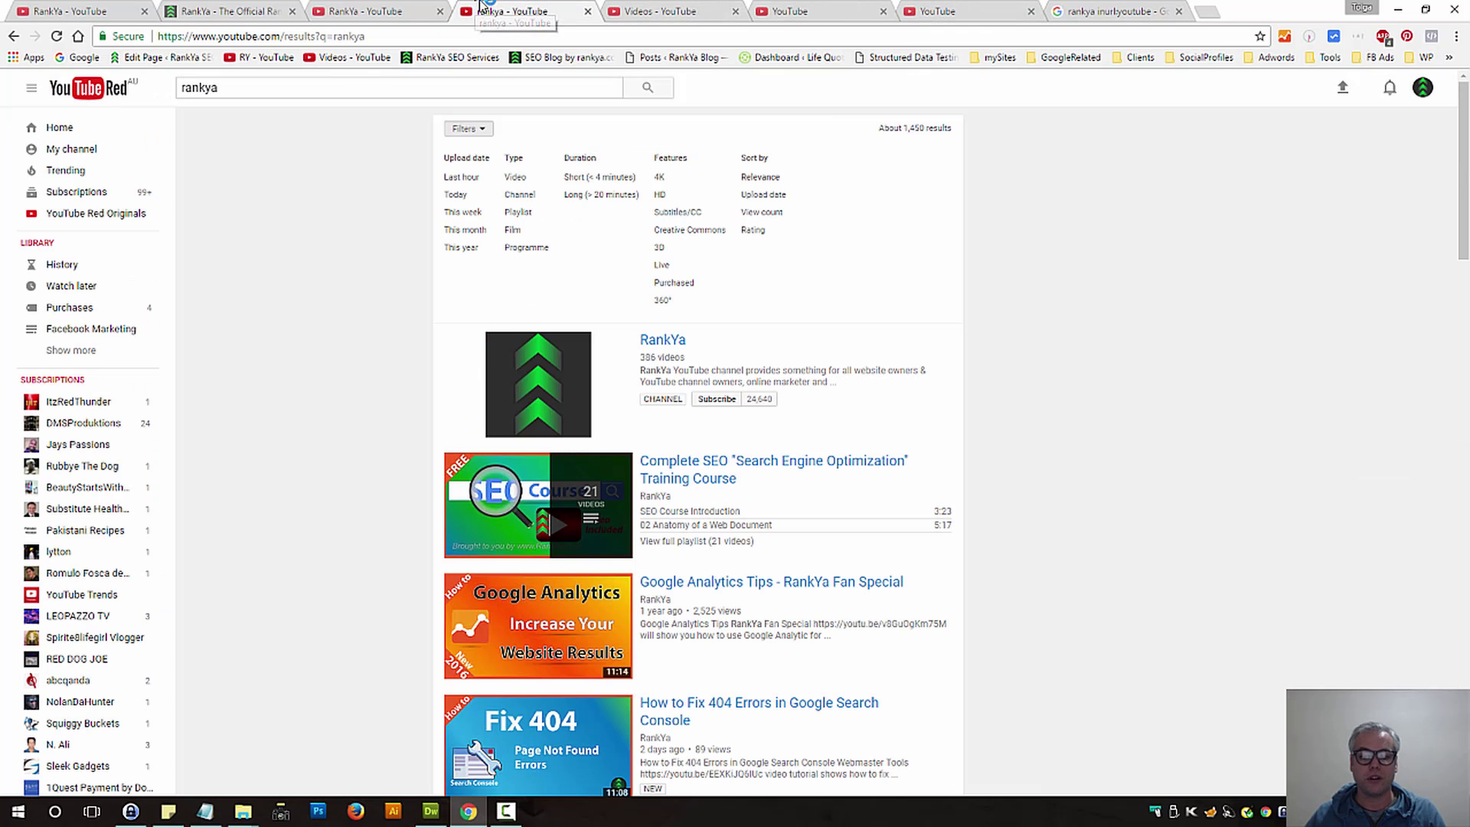
{"action": "left_click", "coordinate": [369, 11]}
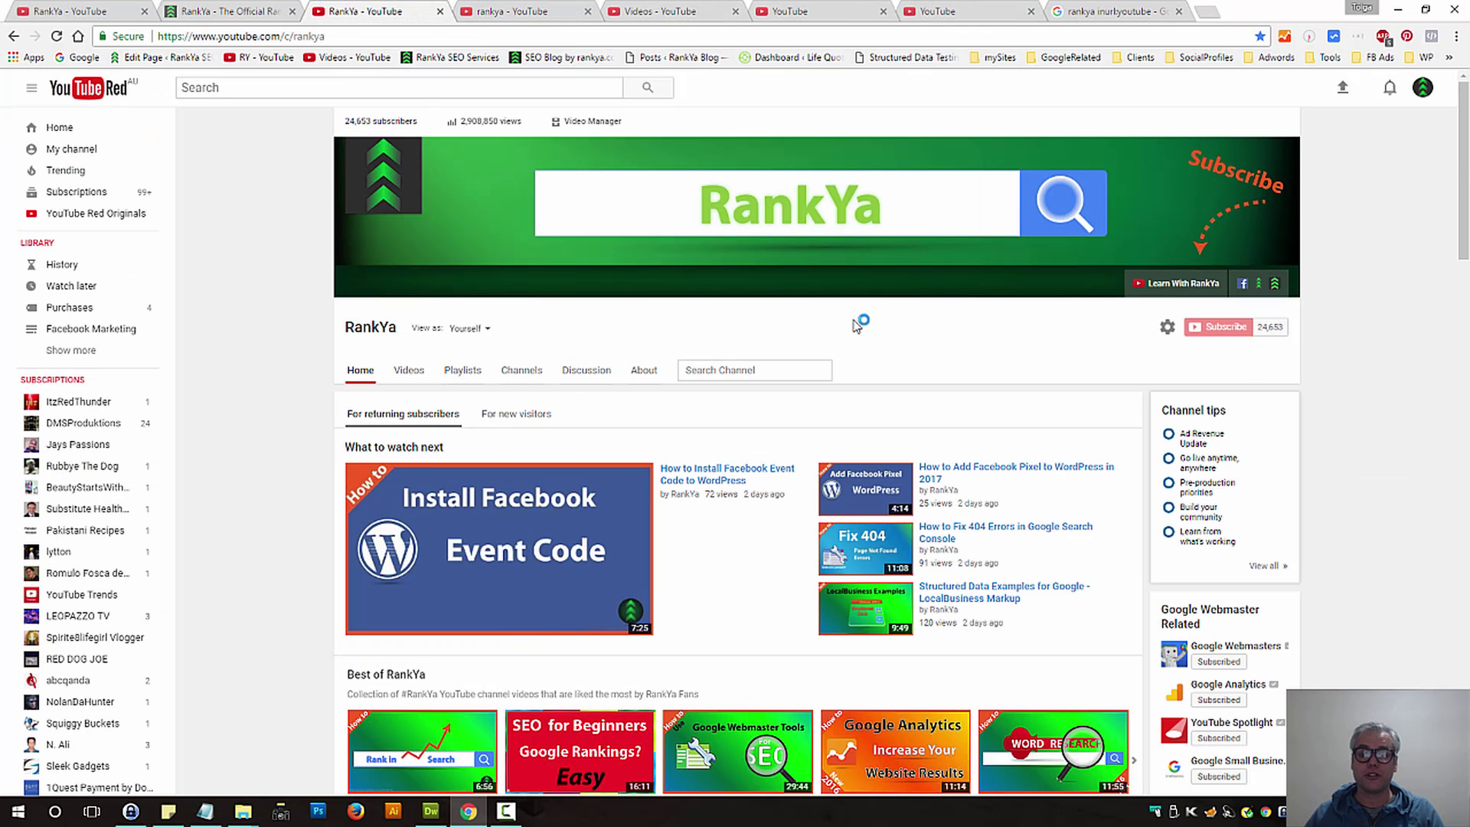